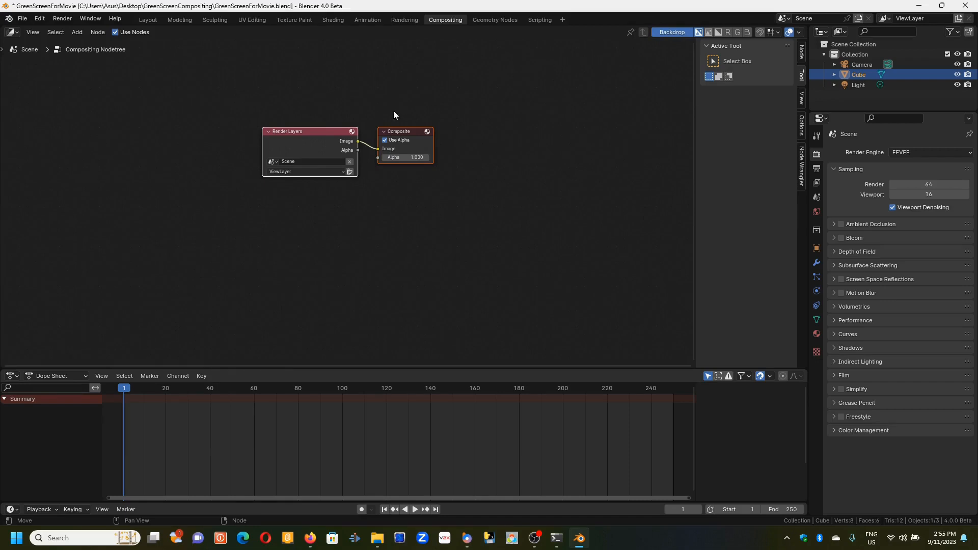
# Step: Spread the Render Layers and Composite nodes far apart and delete the Render Layers node
pyautogui.moveTo(324, 132); pyautogui.dragTo(152, 138)
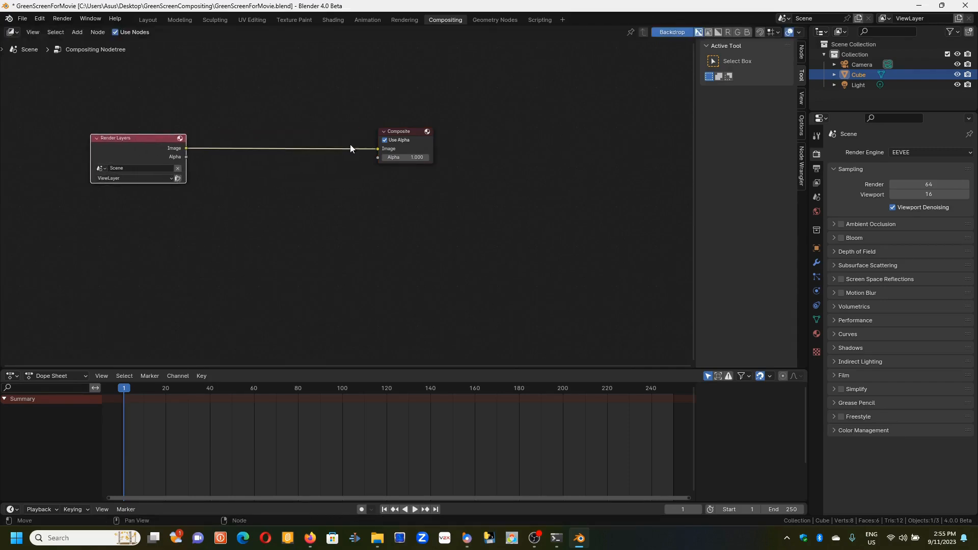
pyautogui.moveTo(402, 132); pyautogui.dragTo(644, 137)
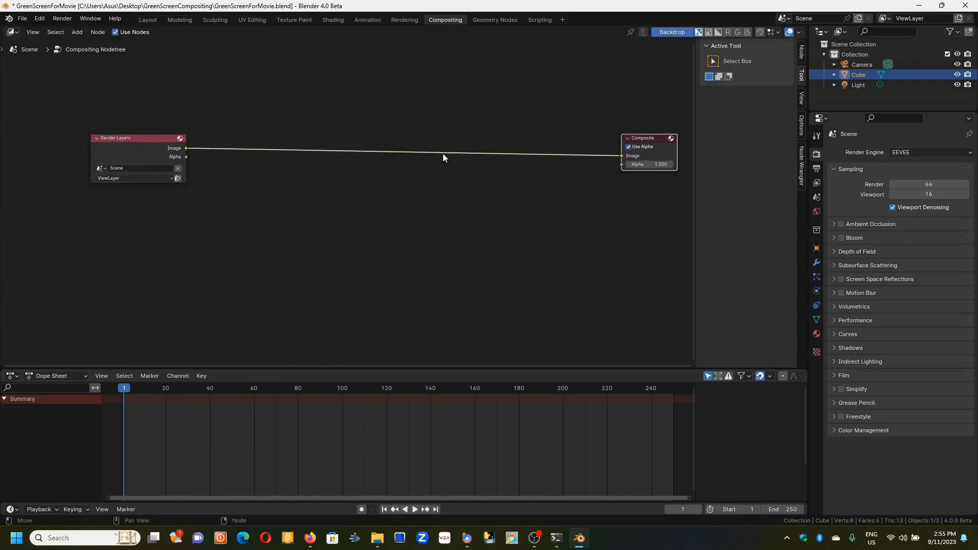
pyautogui.click(136, 138)
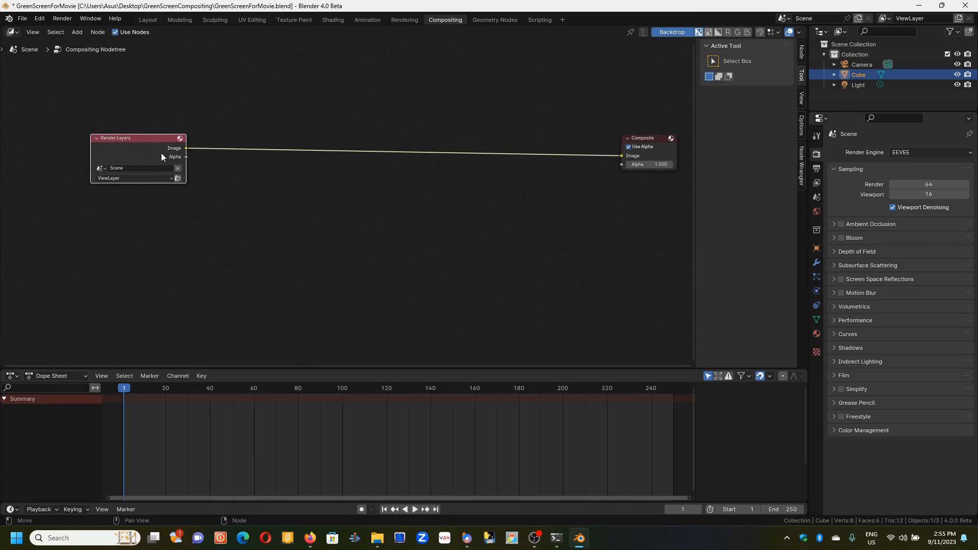
pyautogui.press('Delete')
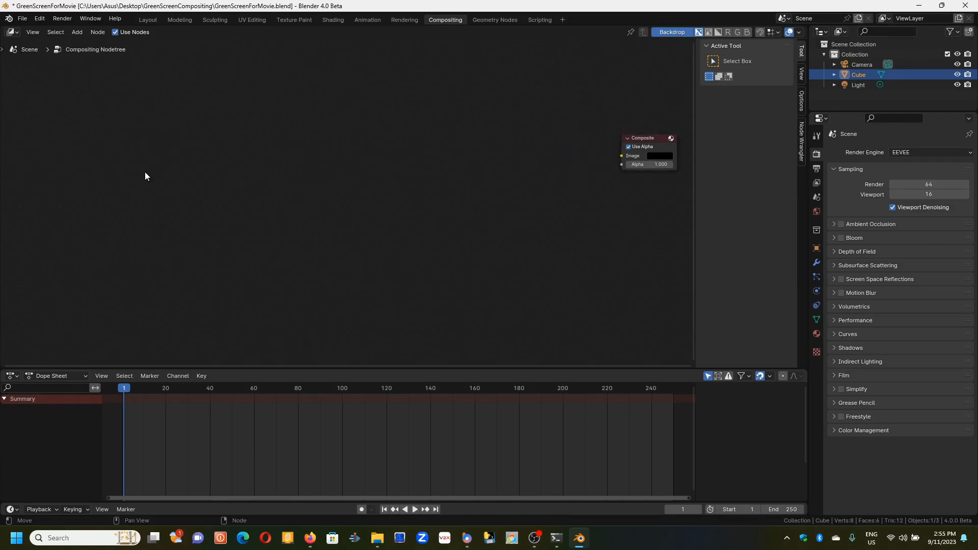
# Step: Add a Movie Clip node well to the left of the Composite node and shift the Composite node slightly down
pyautogui.hotkey('shift', 'a')
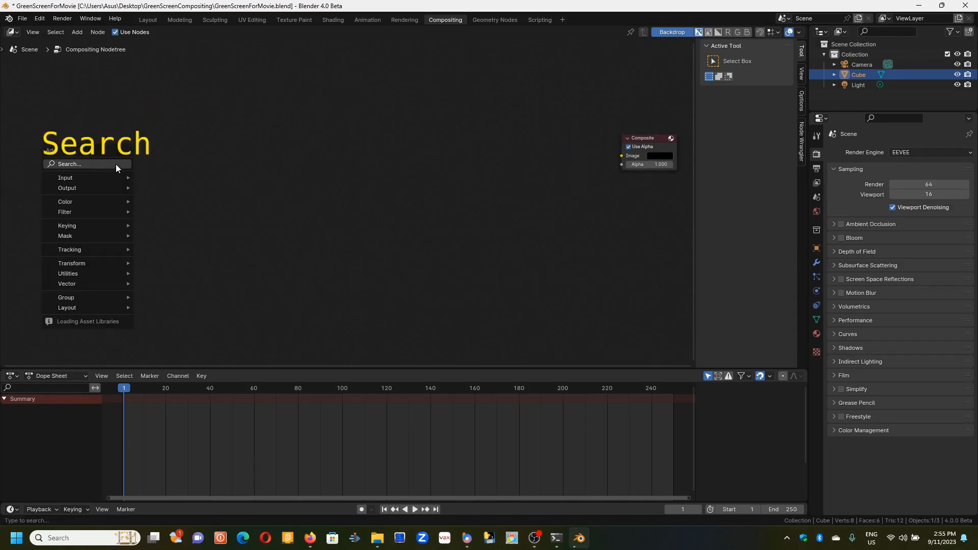
pyautogui.click(115, 164)
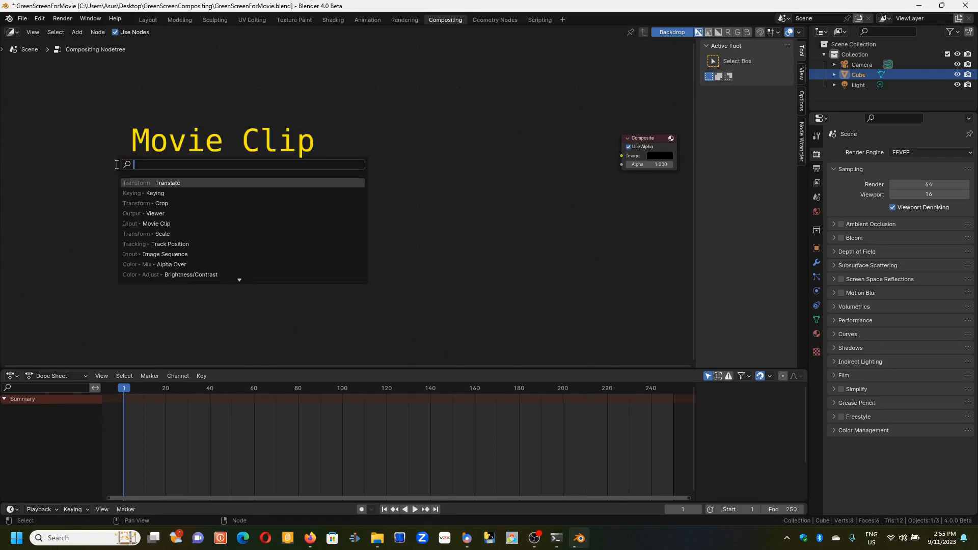
pyautogui.write('movi')
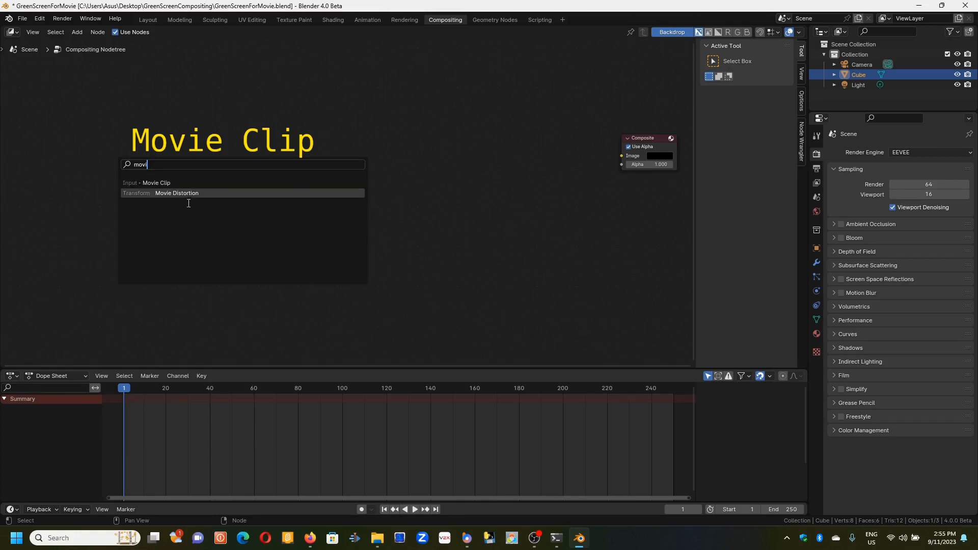
pyautogui.click(174, 183)
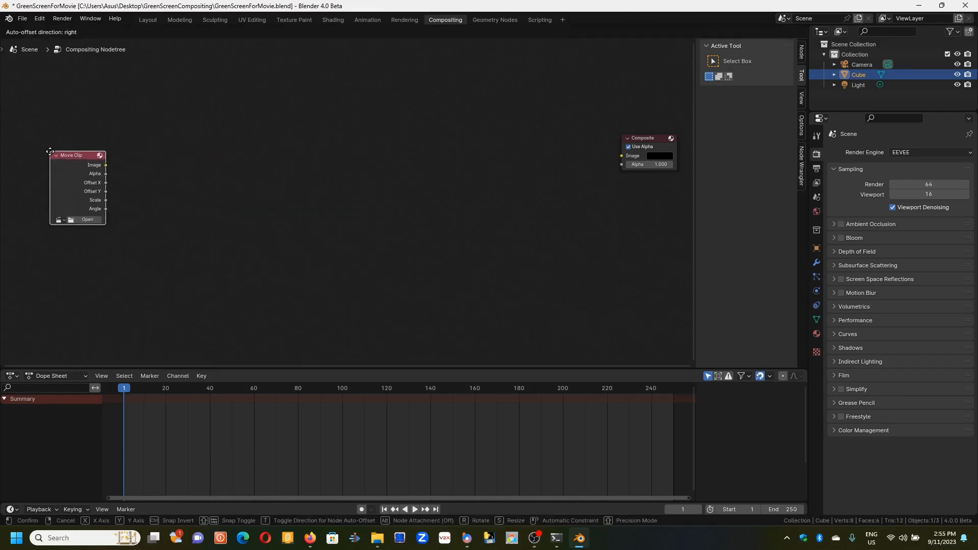
pyautogui.click(54, 145)
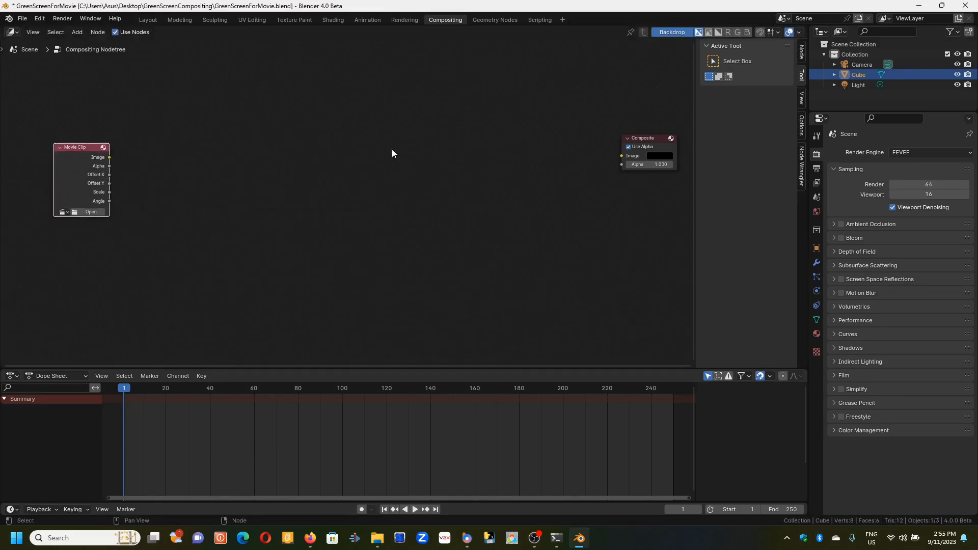
pyautogui.moveTo(647, 137); pyautogui.dragTo(650, 154)
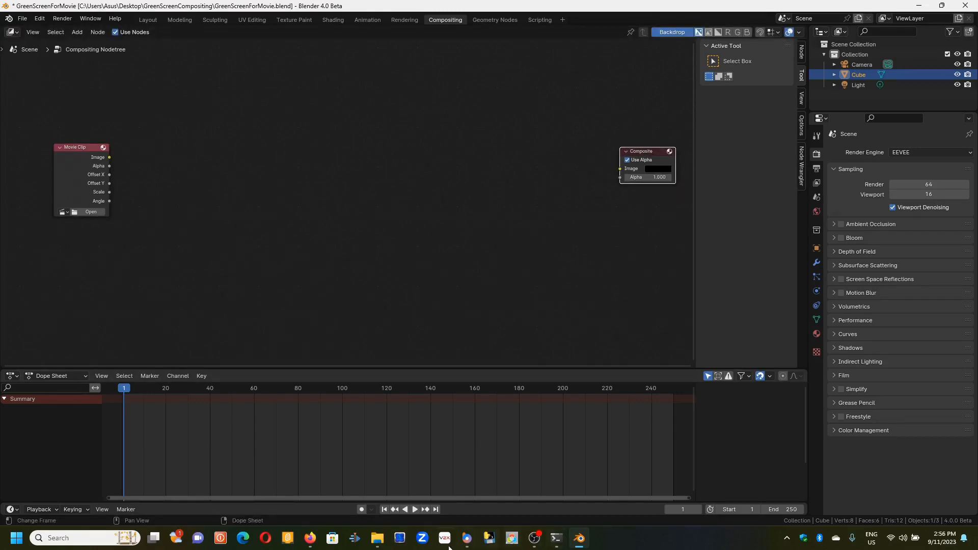
# Step: Switch to File Explorer and preview GreenScreenFinalBestOption.png in the Compositing Nodes folder to examine the reference node layout
pyautogui.click(380, 541)
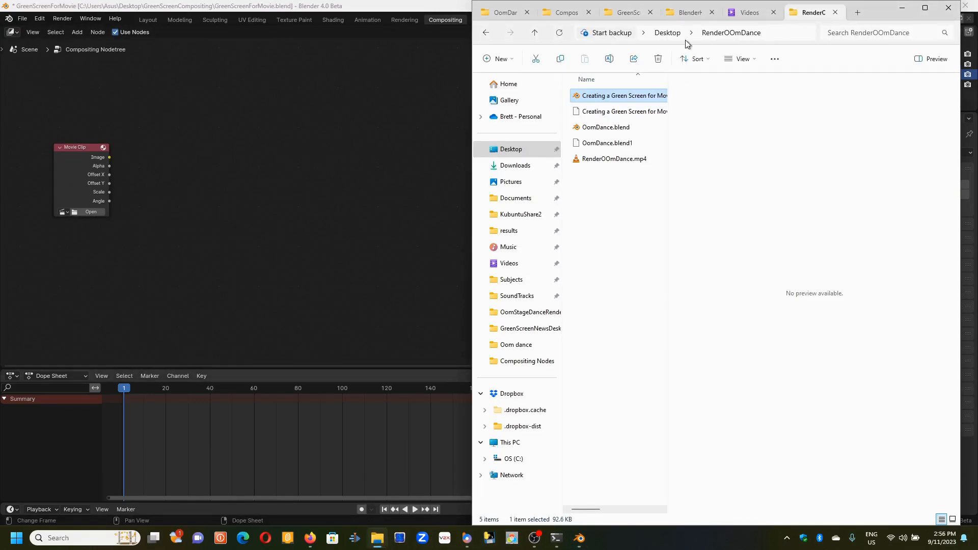
pyautogui.click(556, 15)
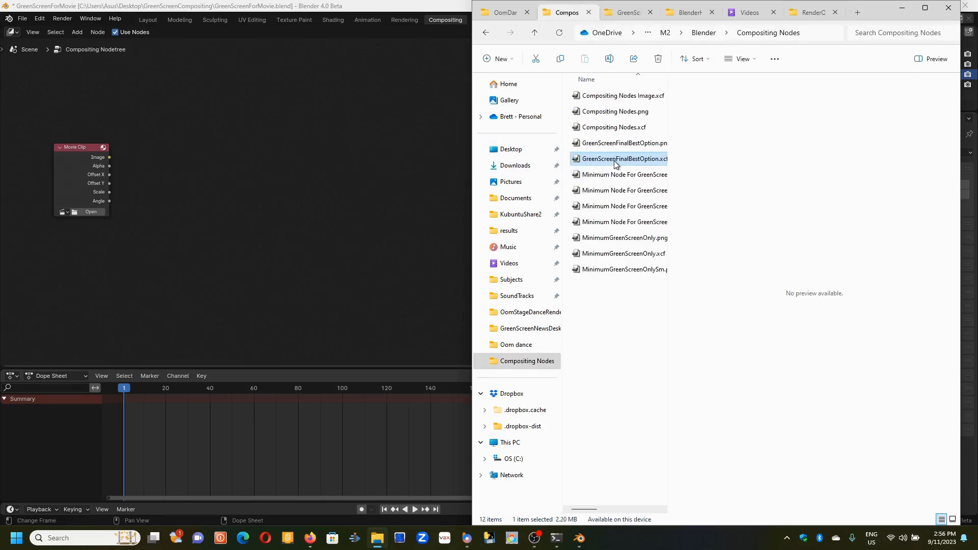
pyautogui.click(623, 144)
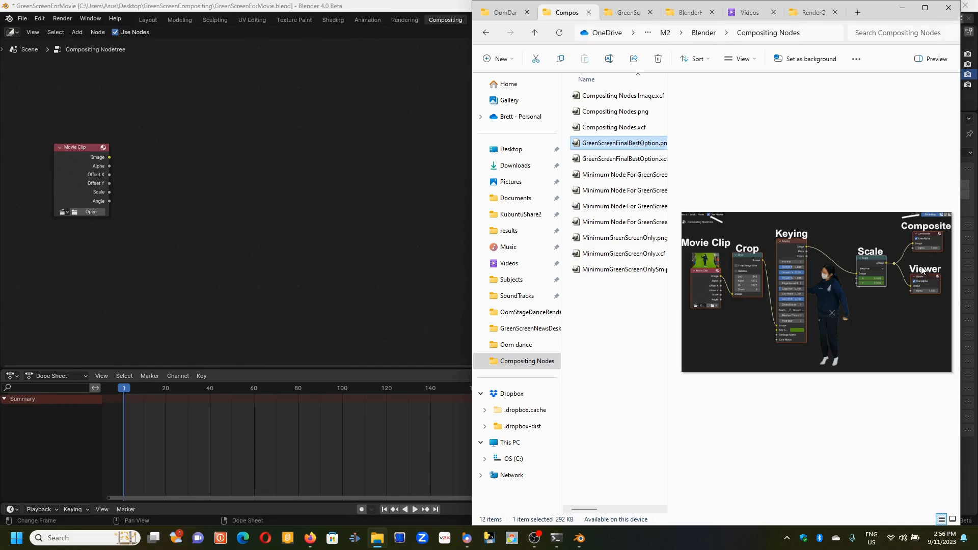
pyautogui.click(141, 204)
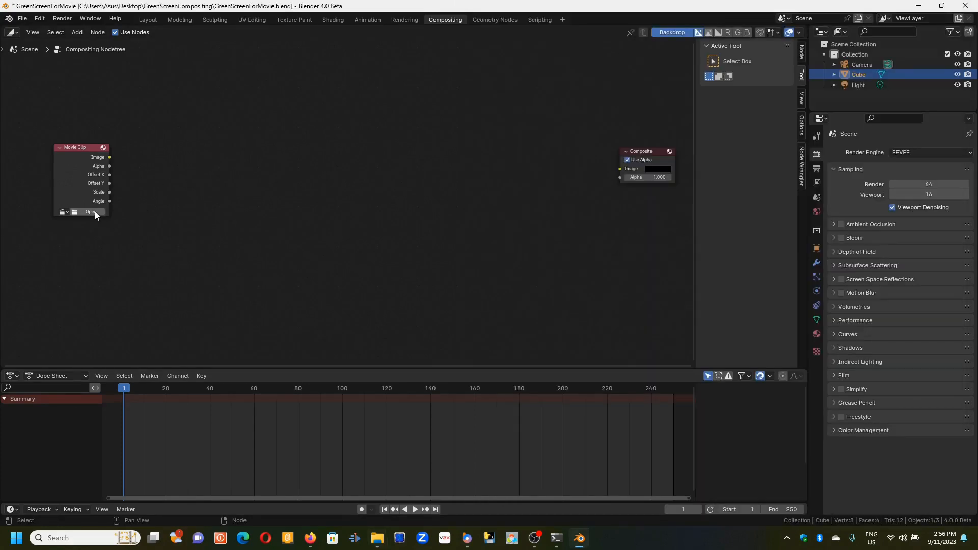
# Step: Load the clip Oom.mp4 from the OomDance folder into the Movie Clip node
pyautogui.click(93, 212)
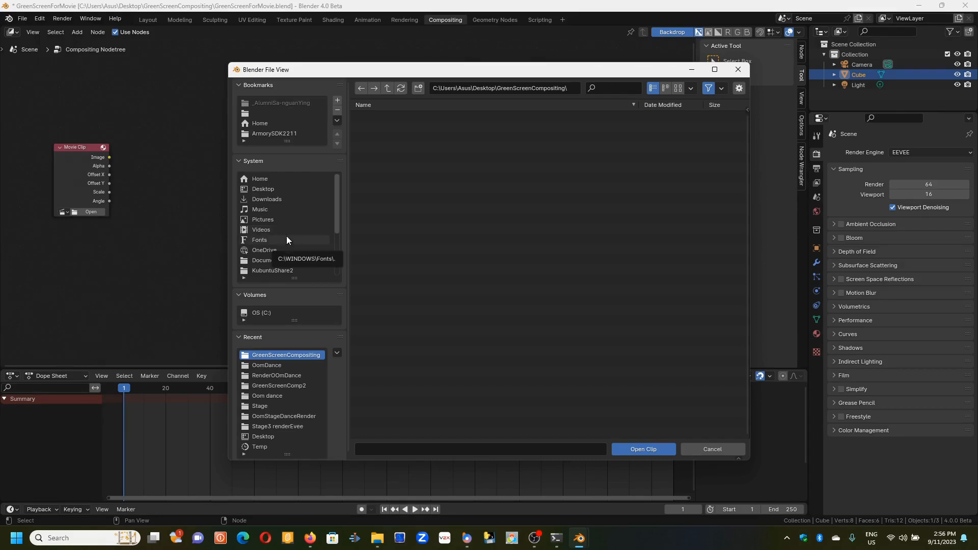
pyautogui.click(277, 366)
pyautogui.click(386, 168)
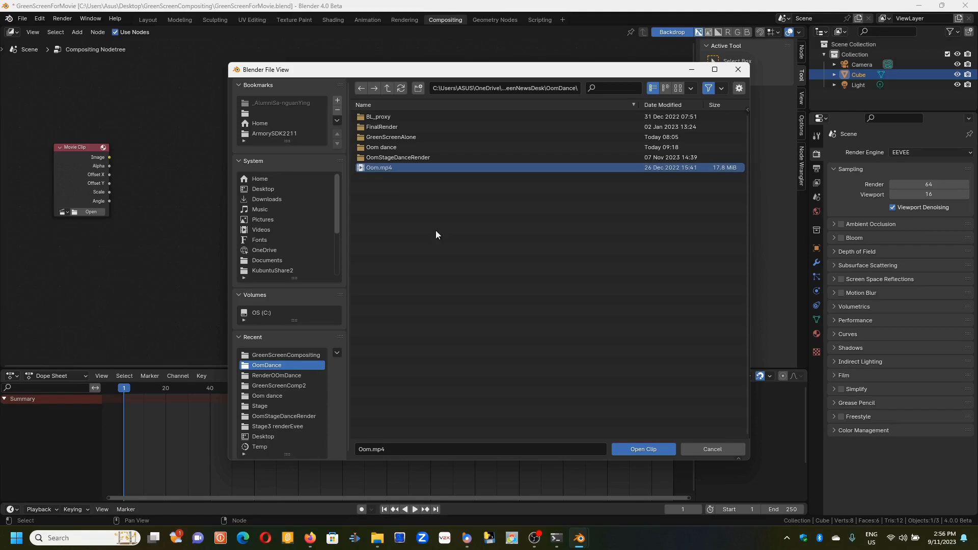
pyautogui.click(649, 449)
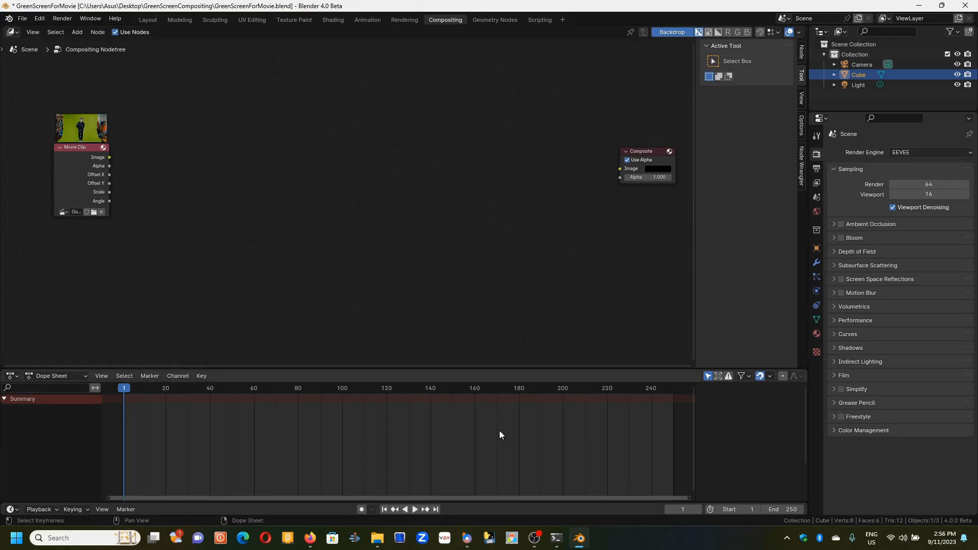
# Step: Check the reference layout in File Explorer and add a Viewer node directly below the Composite node
pyautogui.click(374, 543)
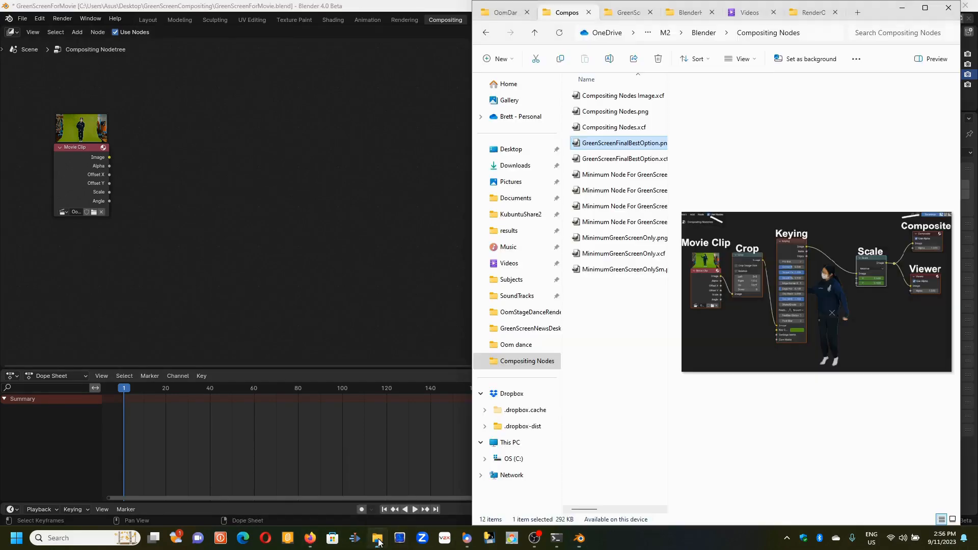
pyautogui.click(342, 250)
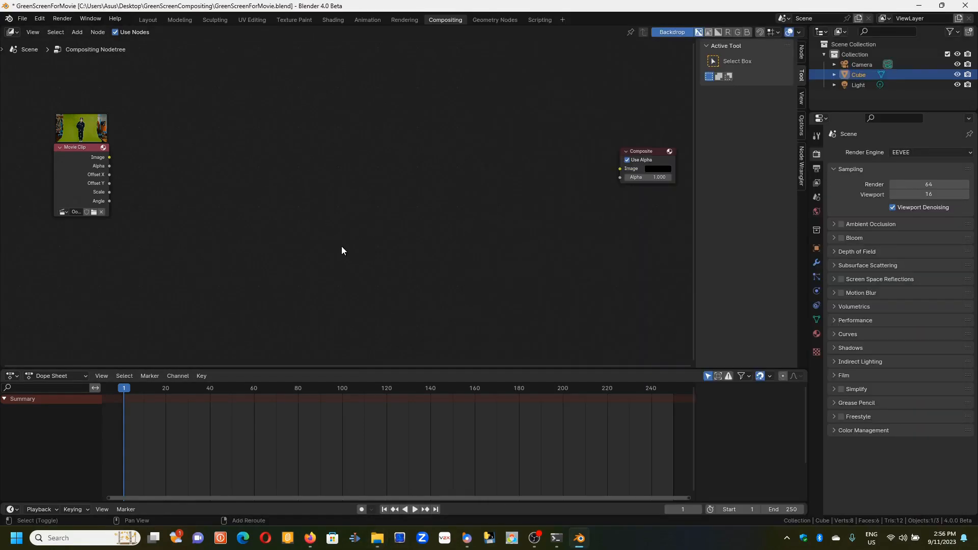
pyautogui.hotkey('shift', 'a')
pyautogui.click(342, 247)
pyautogui.write('viewer')
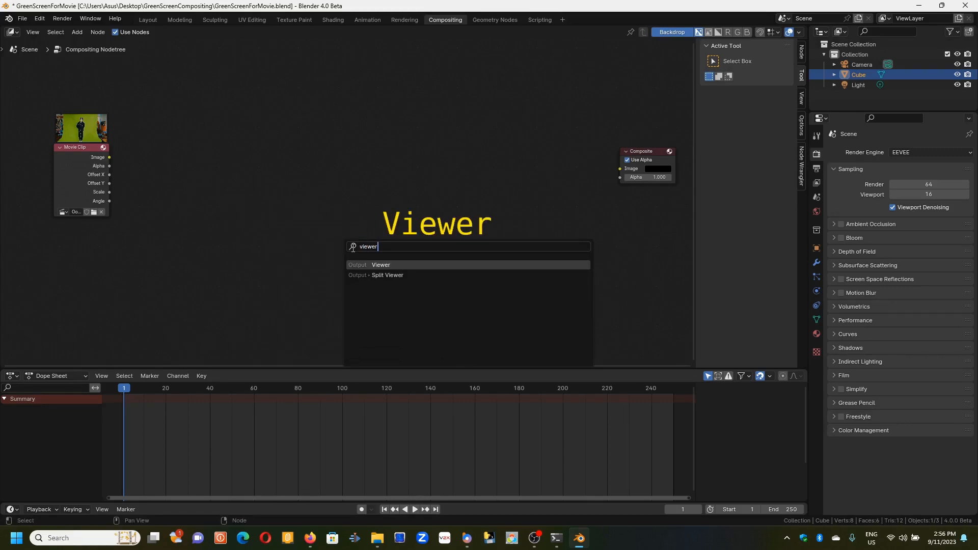
pyautogui.click(411, 265)
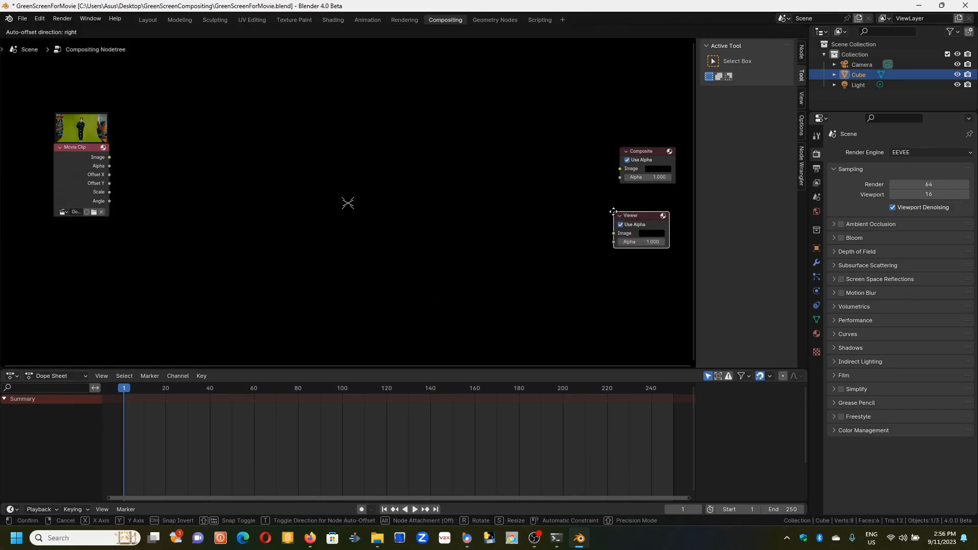
pyautogui.click(622, 192)
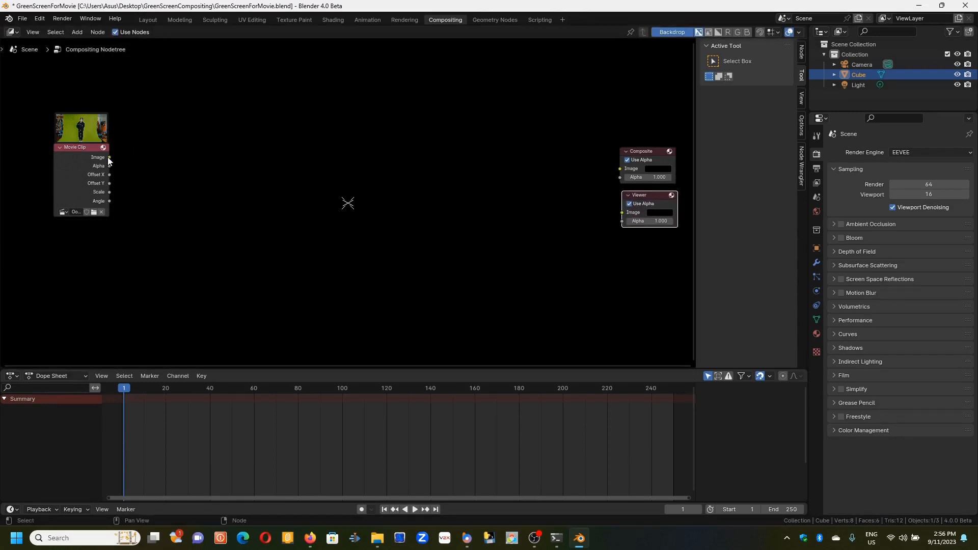
# Step: Connect the Movie Clip's Image output to the Viewer's Image input and fit the whole clip frame in the backdrop
pyautogui.moveTo(108, 157); pyautogui.dragTo(625, 212)
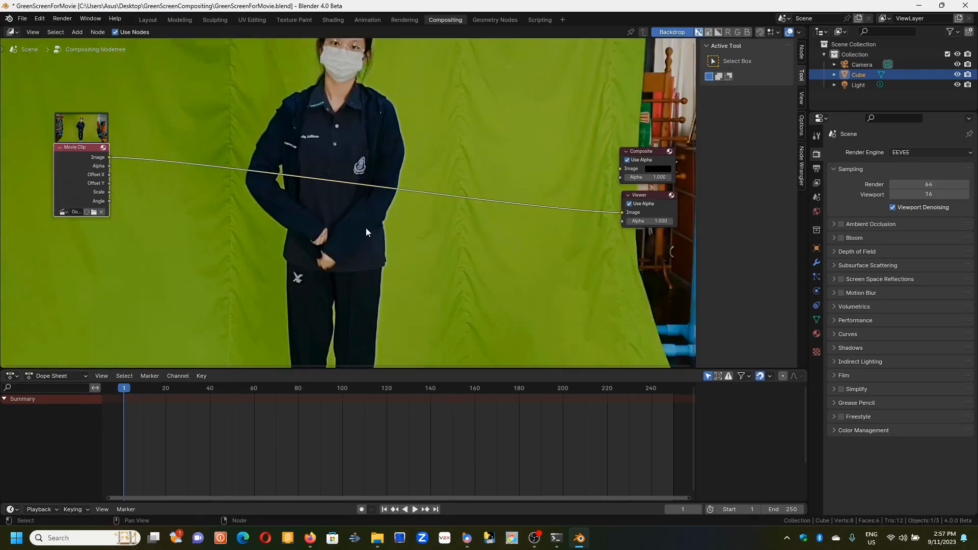
pyautogui.press('v')
pyautogui.press('v')
pyautogui.press('v')
pyautogui.press('v')
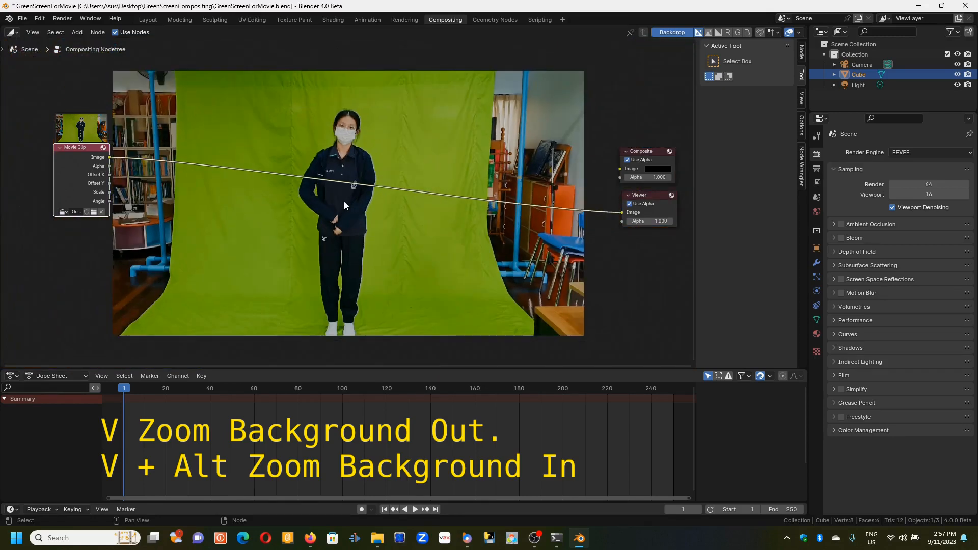
pyautogui.press('v')
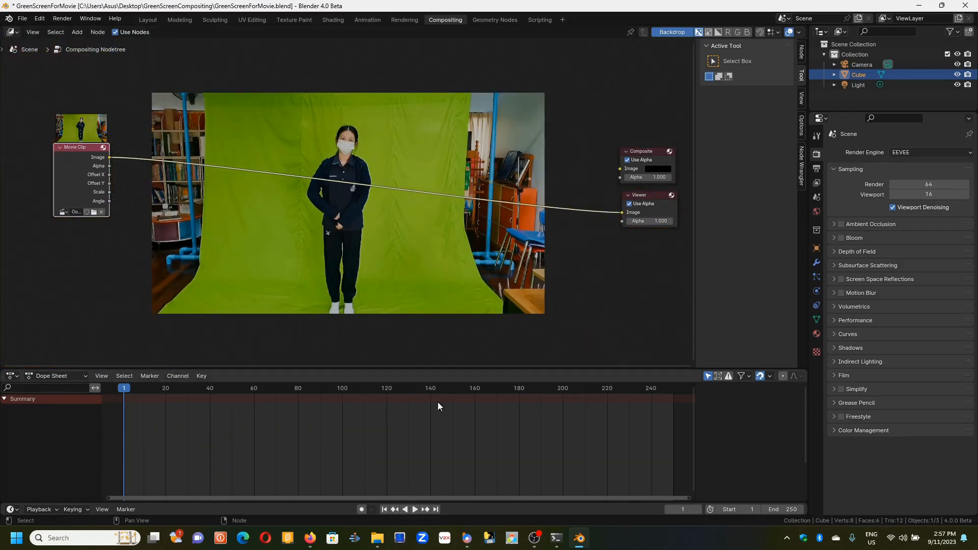
# Step: Check the reference layout again and insert a Crop node into the link between the Movie Clip and Viewer nodes
pyautogui.click(378, 537)
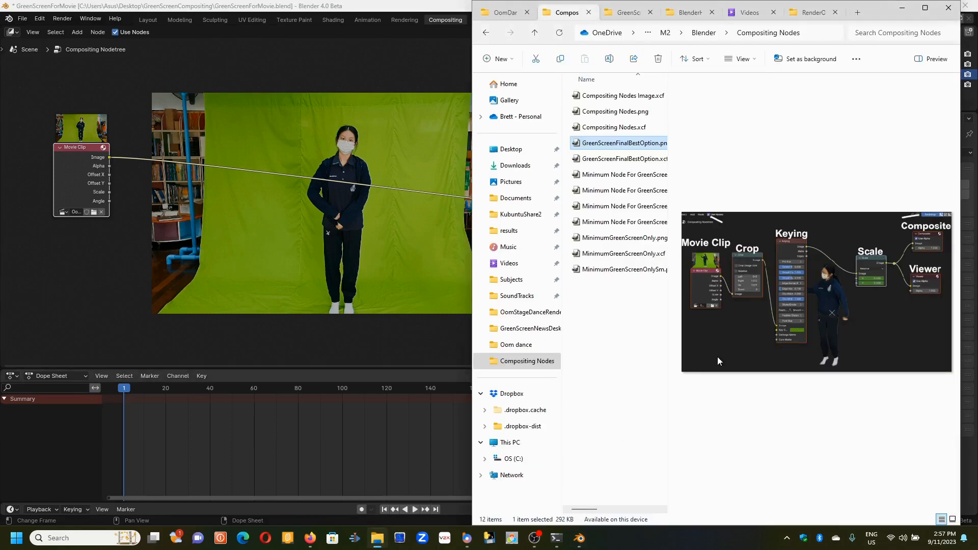
pyautogui.click(216, 219)
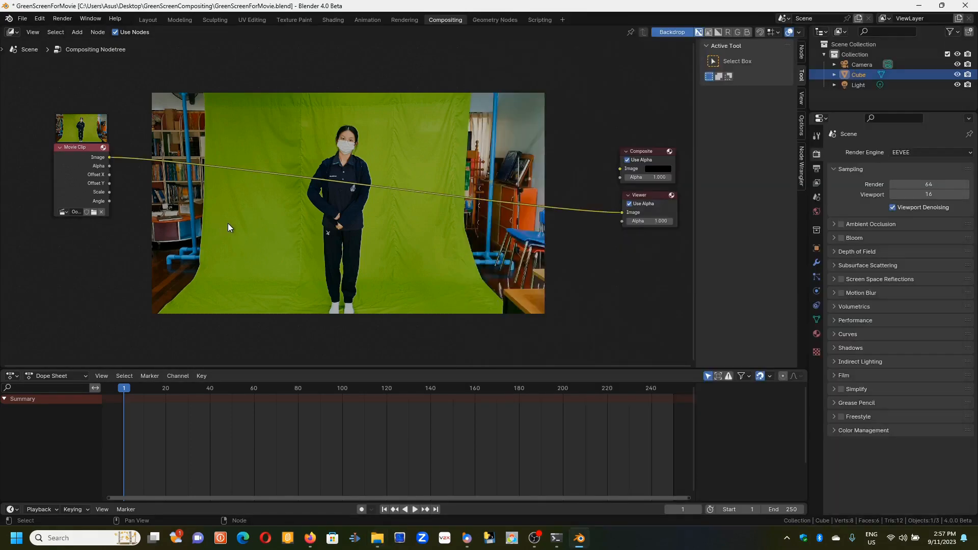
pyautogui.hotkey('shift', 'a')
pyautogui.click(228, 224)
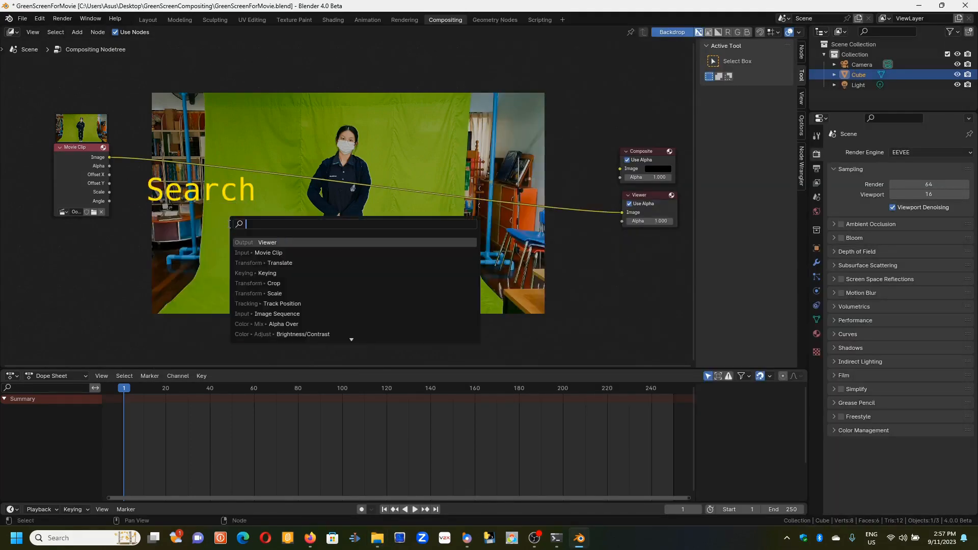
pyautogui.write('crop')
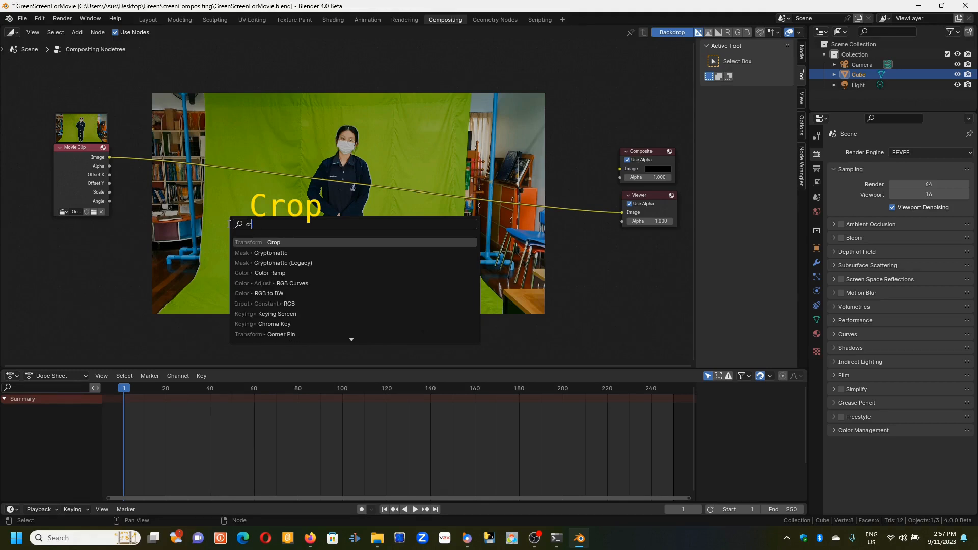
pyautogui.click(285, 245)
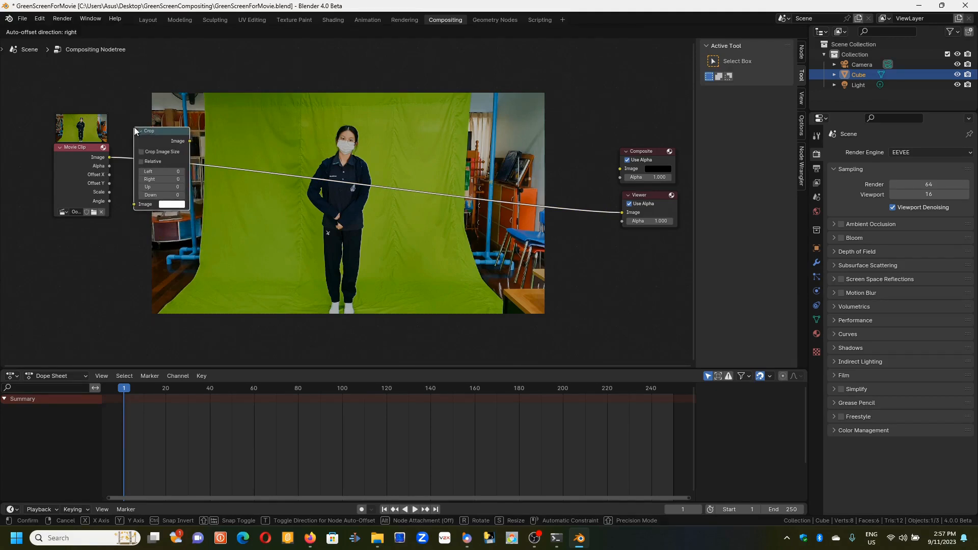
pyautogui.click(133, 127)
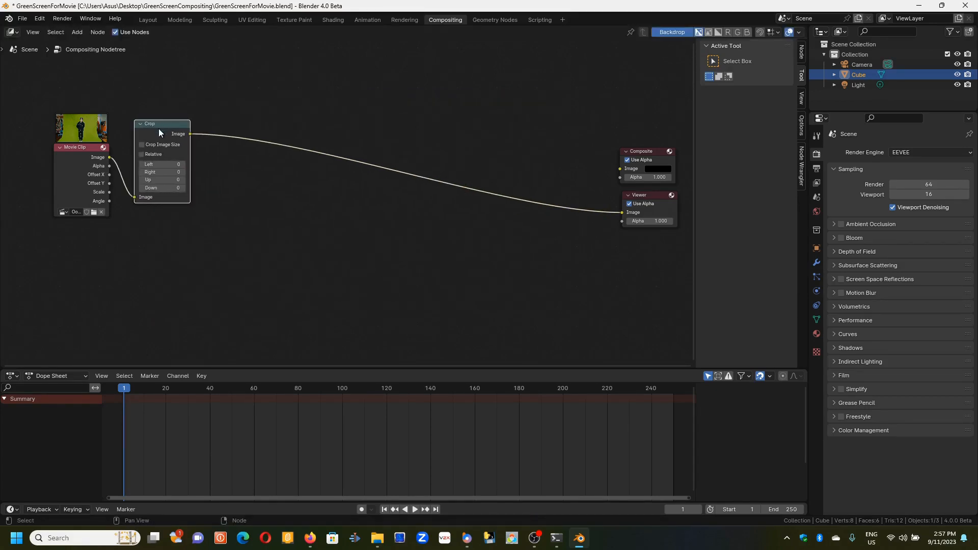
# Step: Set the Crop node's Right value to 1458 and its Up value to 1307
pyautogui.click(153, 172)
pyautogui.write('40')
pyautogui.press('Return')
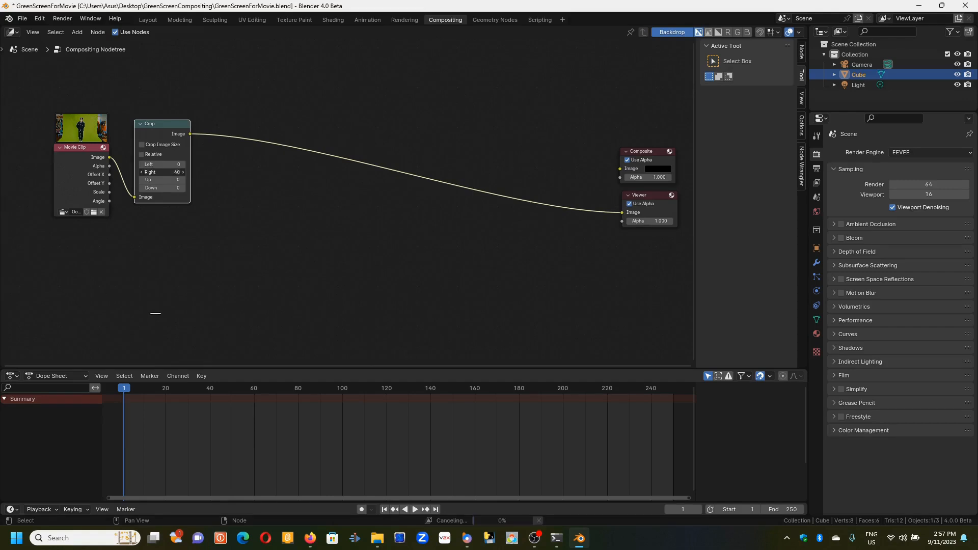
pyautogui.moveTo(162, 172); pyautogui.dragTo(254, 172)
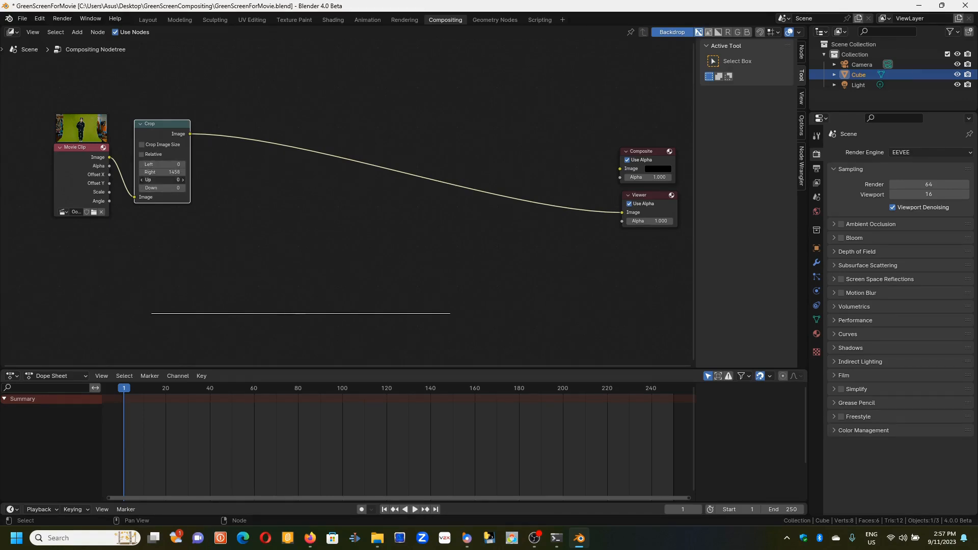
pyautogui.moveTo(162, 180); pyautogui.dragTo(244, 180)
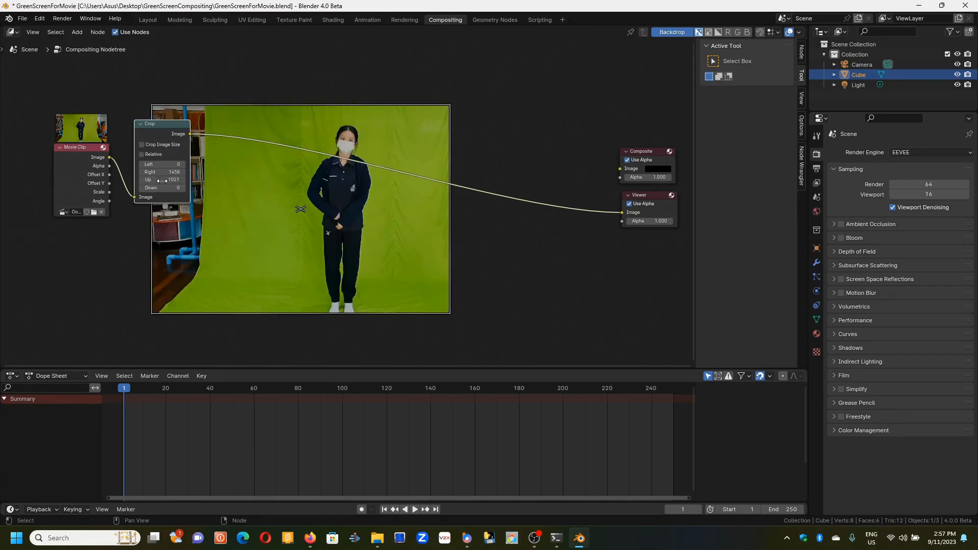
pyautogui.moveTo(162, 180); pyautogui.dragTo(186, 179)
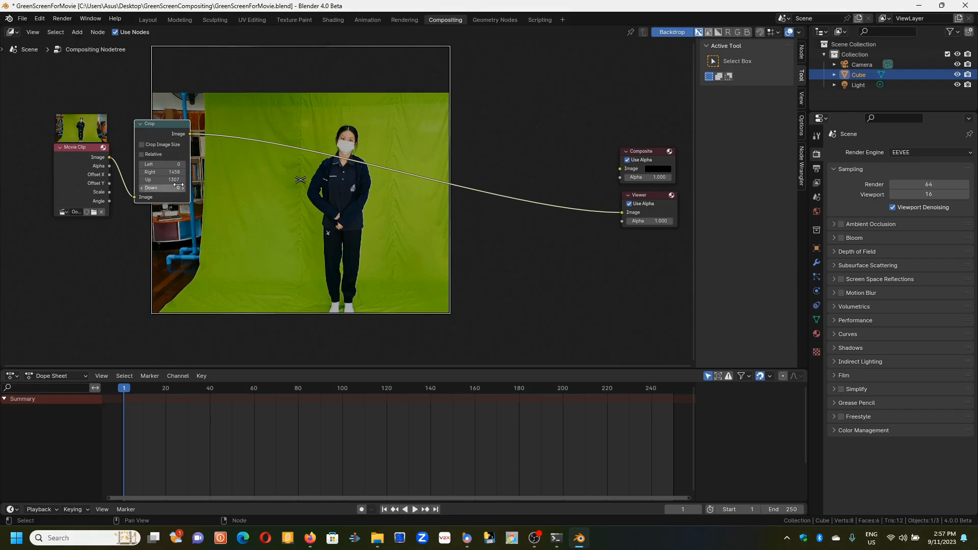
# Step: Tighten the crop around the green backdrop by setting the Crop node's Left to 287, Right to 1504 and Up to 1018
pyautogui.moveTo(162, 174); pyautogui.dragTo(204, 164)
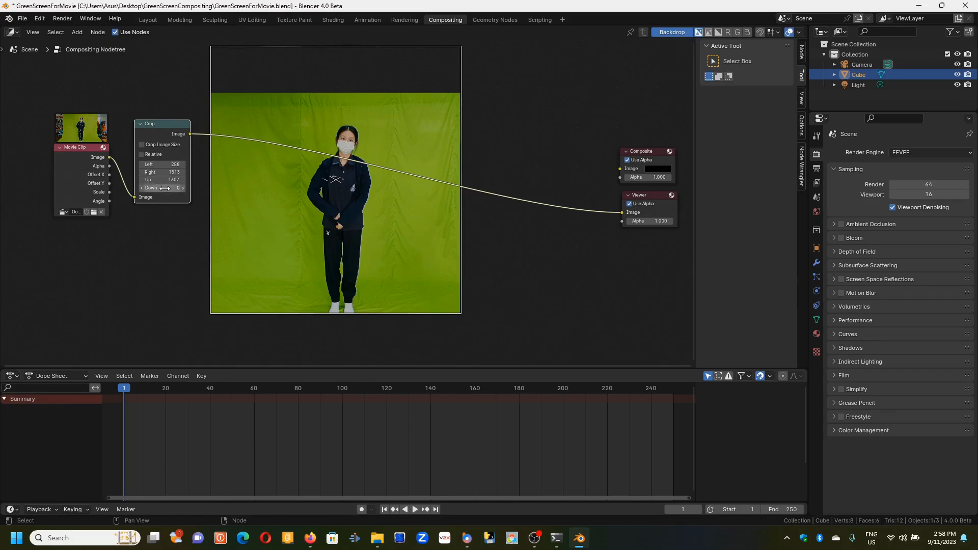
pyautogui.moveTo(163, 179); pyautogui.dragTo(116, 179)
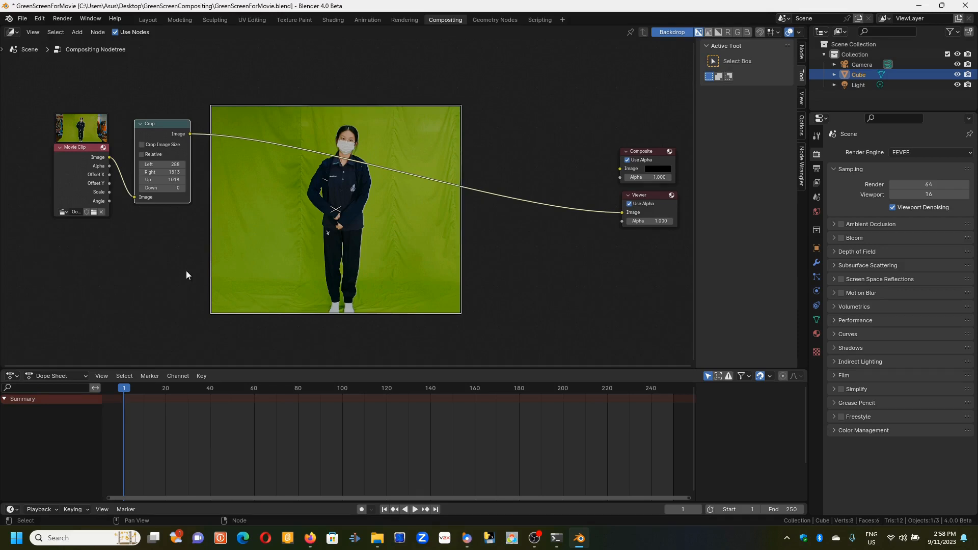
pyautogui.moveTo(460, 215); pyautogui.dragTo(484, 215)
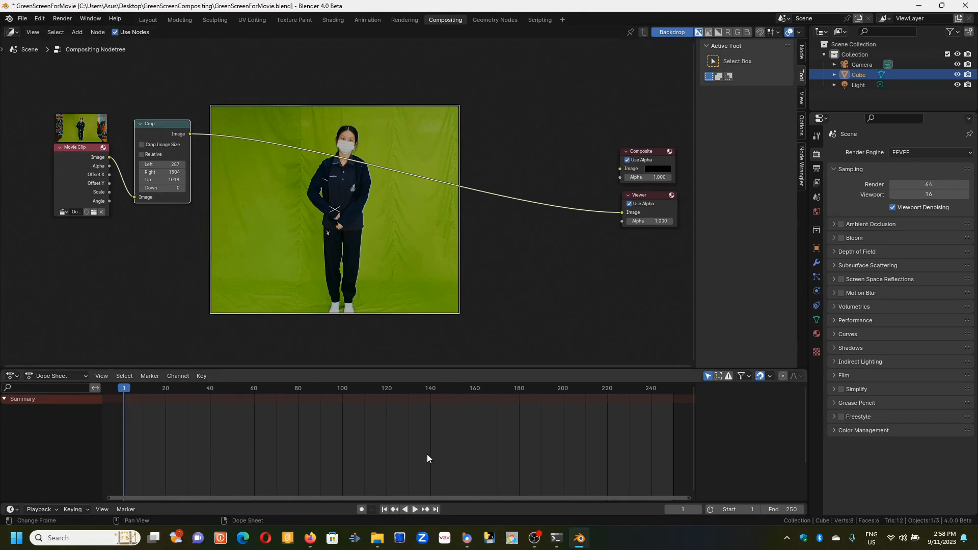
# Step: Check the reference layout in File Explorer and insert a Keying node into the link between the Crop and Viewer nodes
pyautogui.click(381, 540)
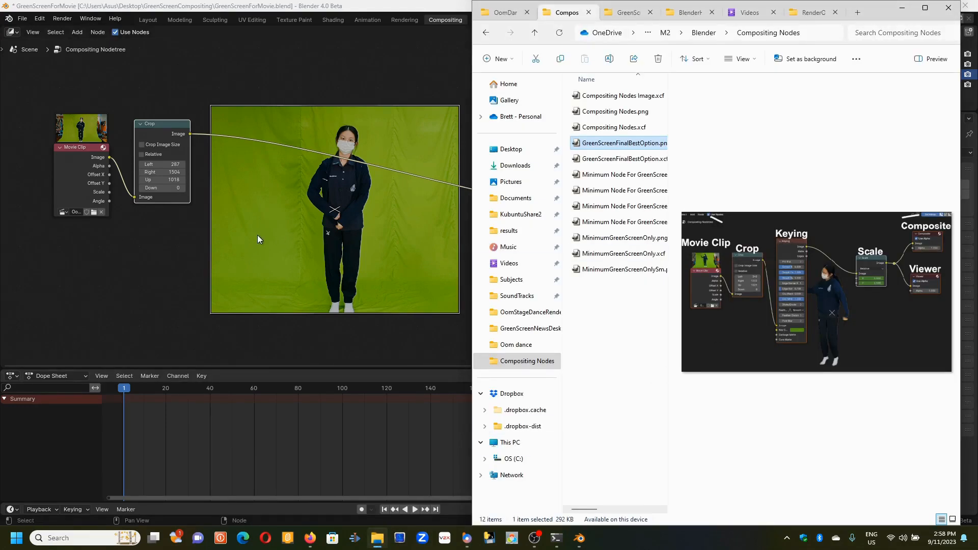
pyautogui.click(158, 256)
pyautogui.hotkey('shift', 'a')
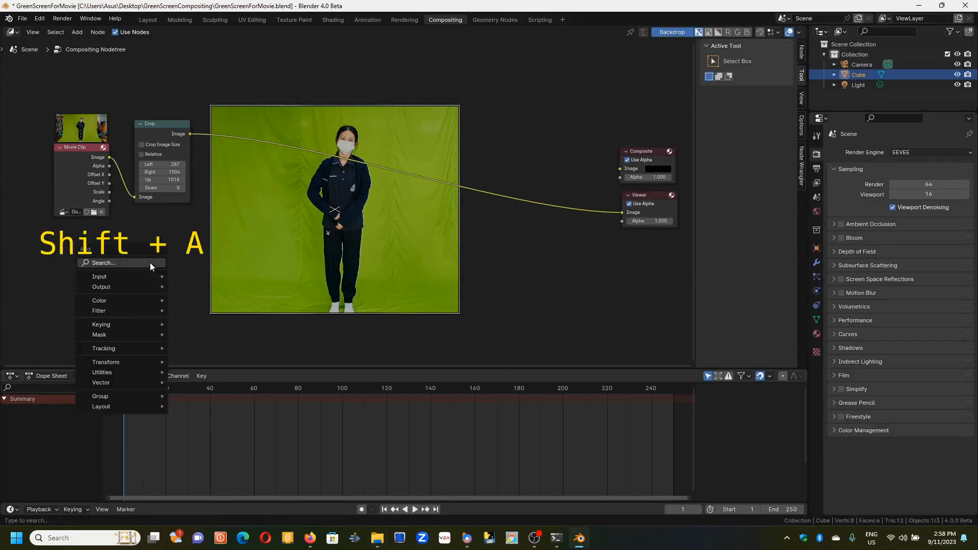
pyautogui.click(150, 262)
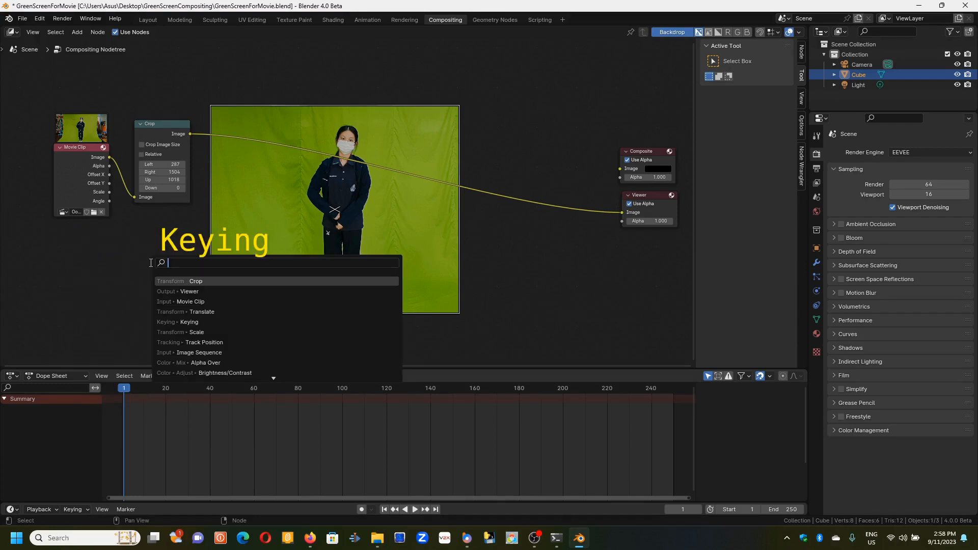
pyautogui.write('Keyin')
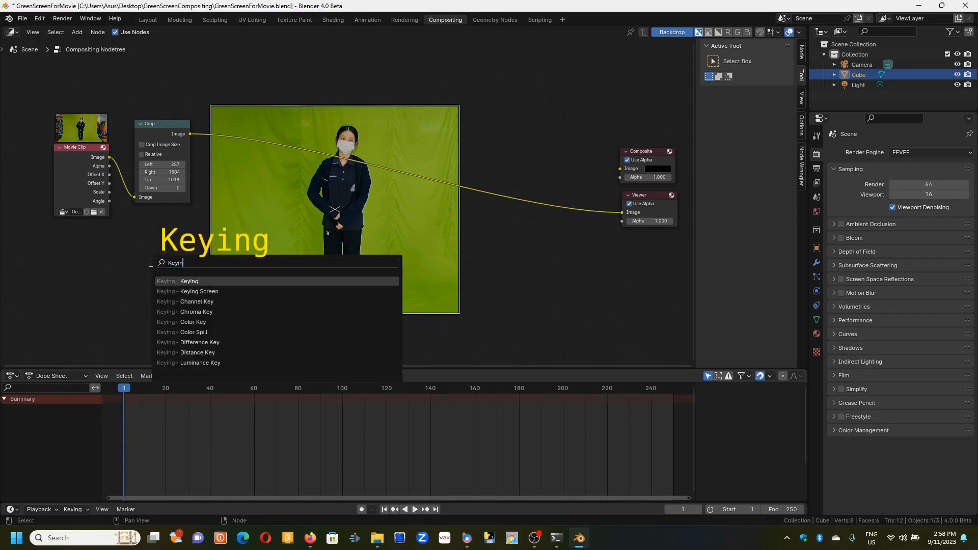
pyautogui.click(236, 281)
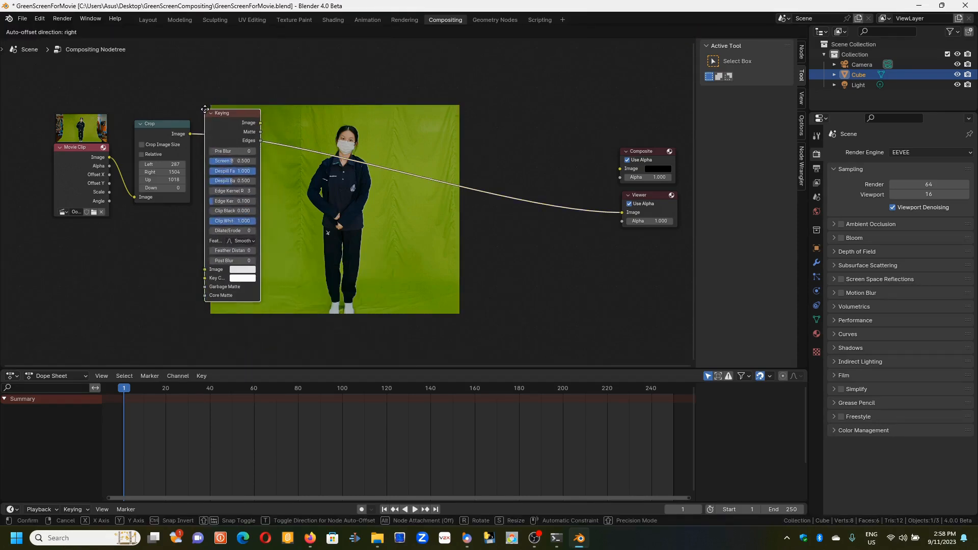
pyautogui.click(211, 113)
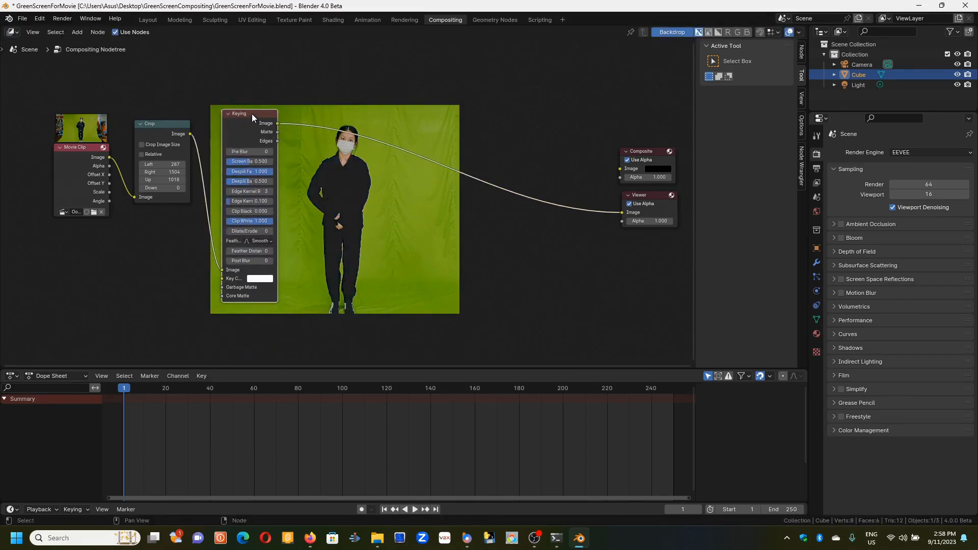
pyautogui.moveTo(252, 114); pyautogui.dragTo(264, 115)
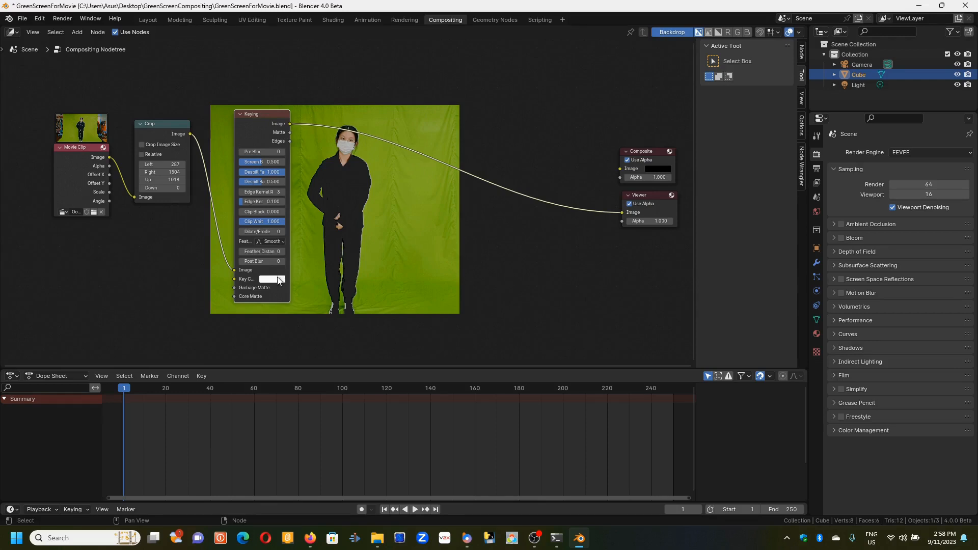
# Step: Sample the Keying node's key color from the slightly darker green backdrop area and move the node up, away from the subject
pyautogui.click(278, 280)
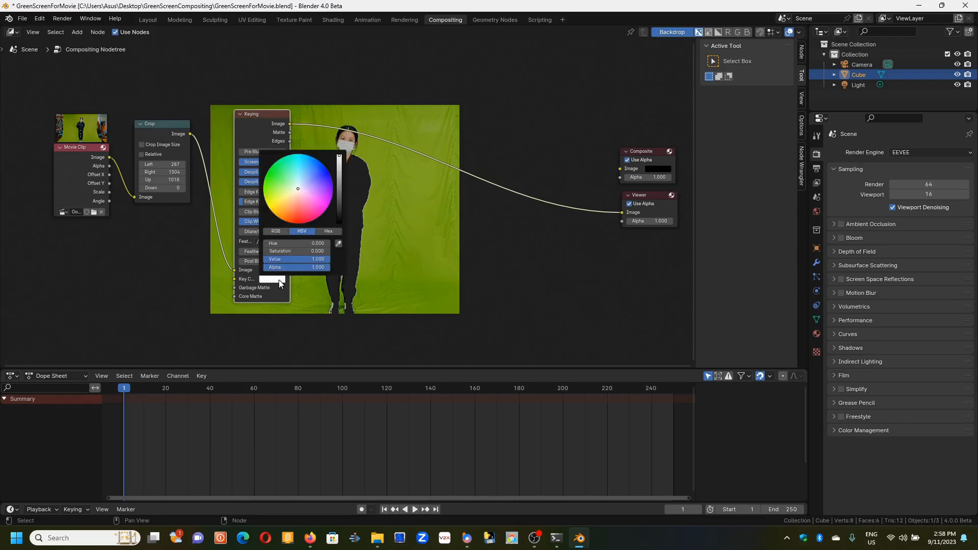
pyautogui.click(337, 243)
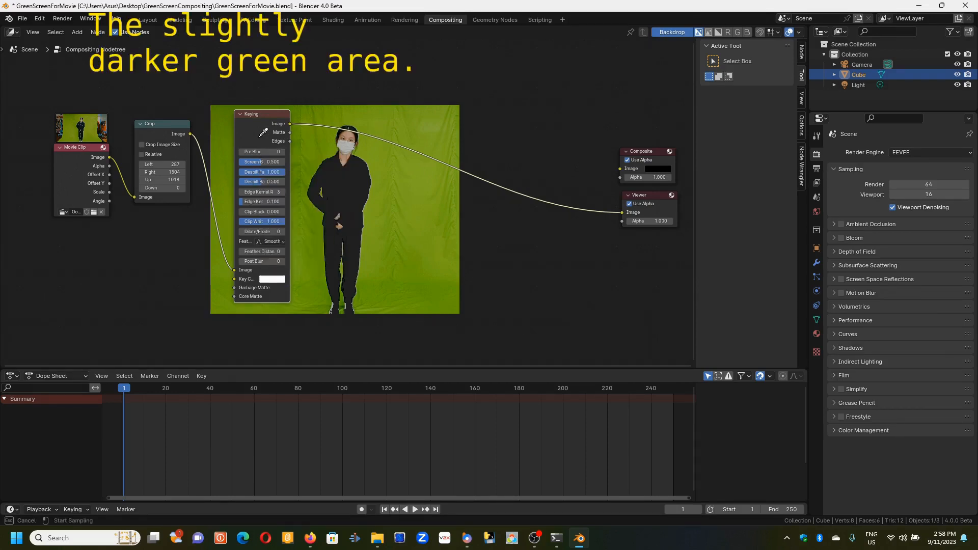
pyautogui.click(214, 106)
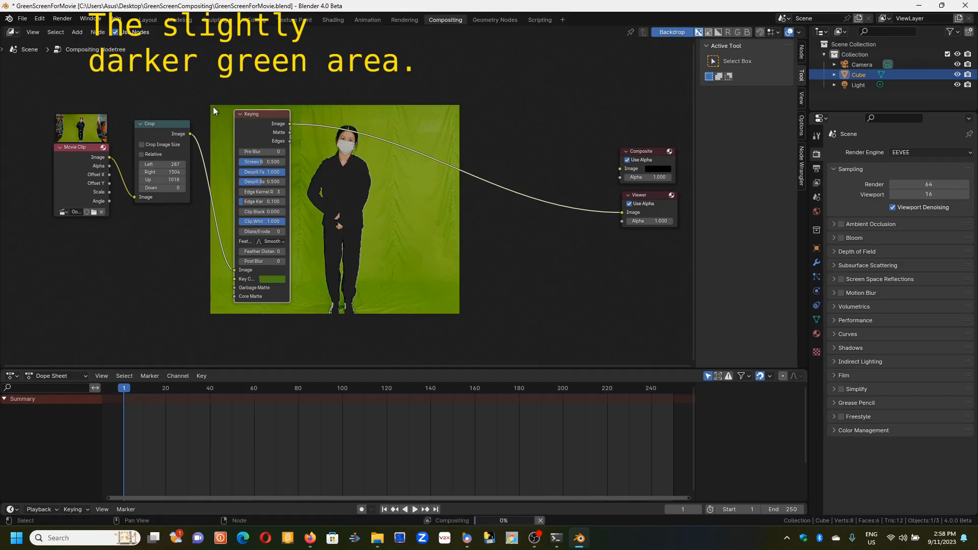
pyautogui.moveTo(259, 114); pyautogui.dragTo(249, 96)
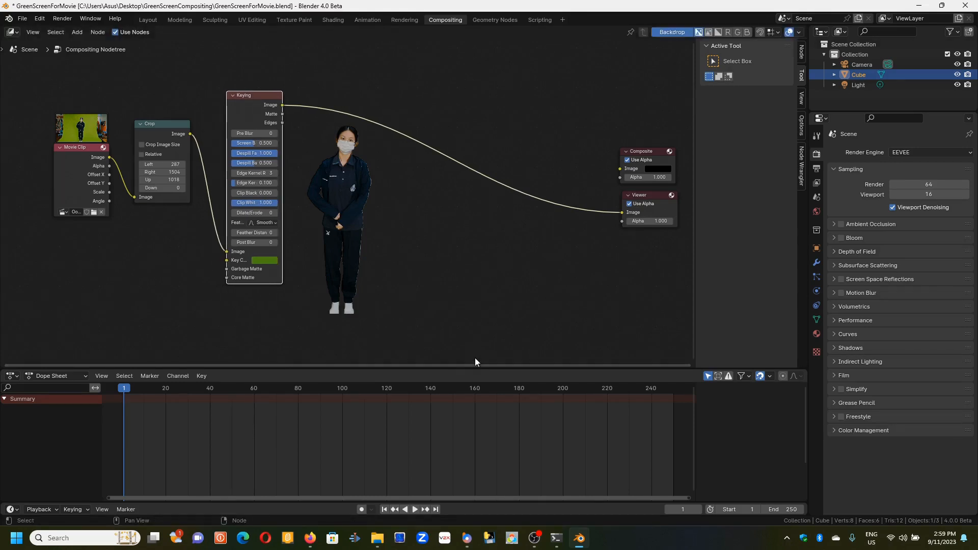
# Step: Check the reference layout in File Explorer and insert a Scale node into the link between the Keying and Viewer nodes
pyautogui.click(377, 539)
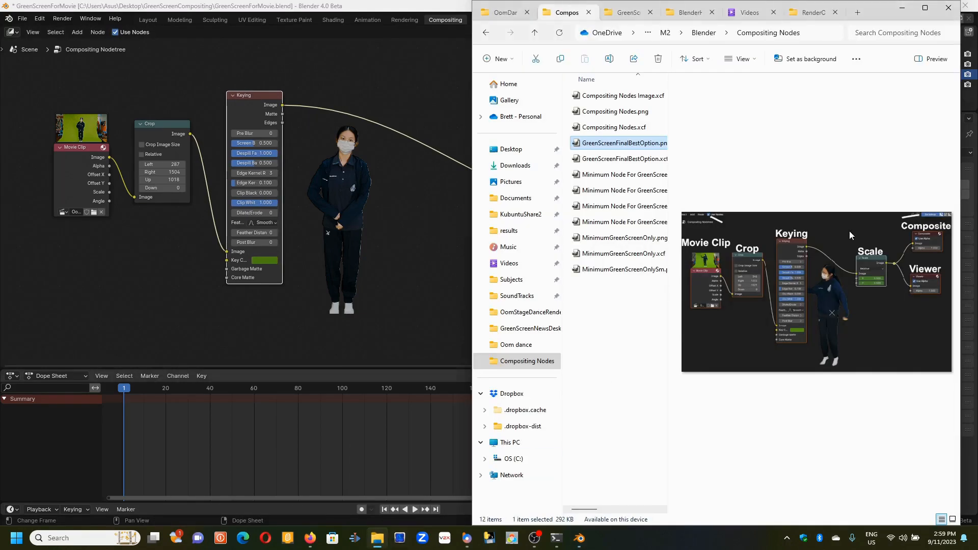
pyautogui.click(434, 107)
pyautogui.hotkey('shift', 'a')
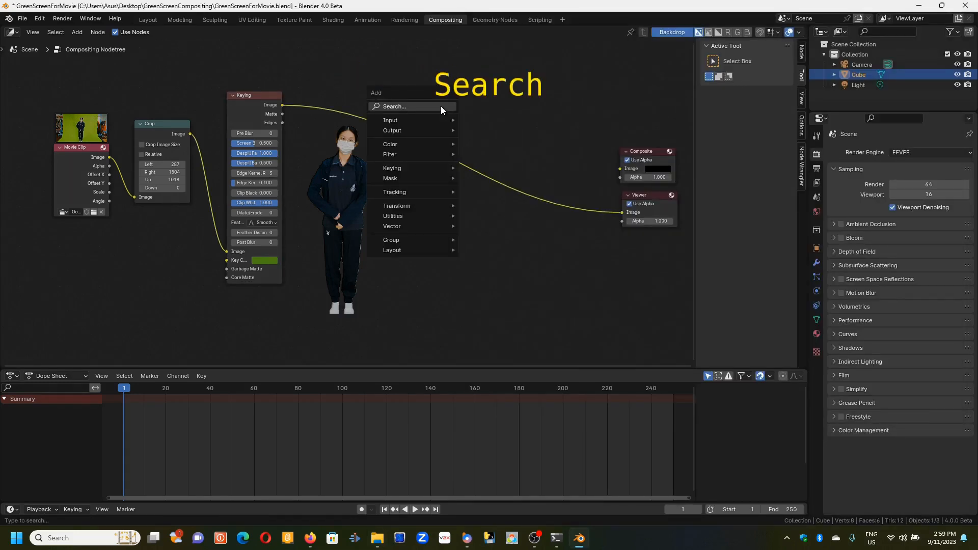
pyautogui.click(441, 106)
pyautogui.write('scale')
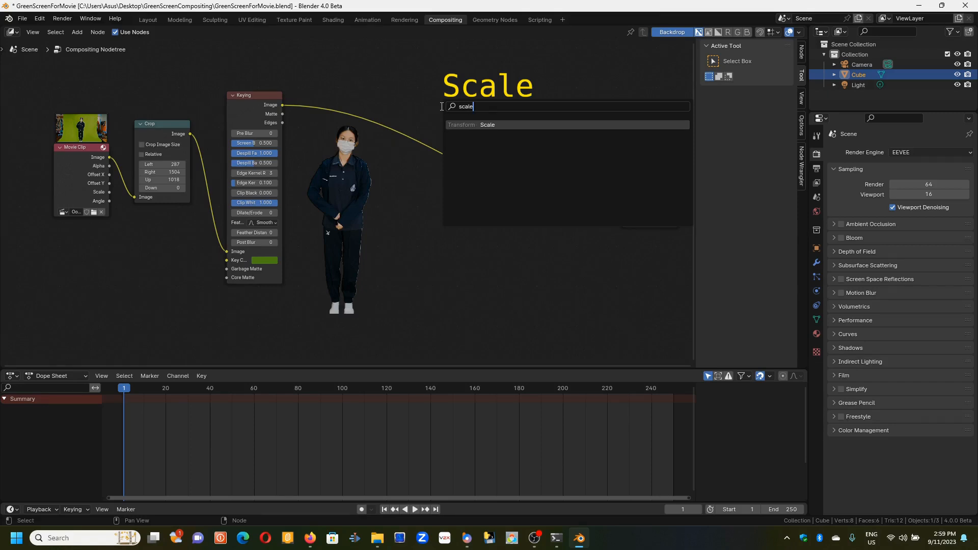
pyautogui.click(500, 125)
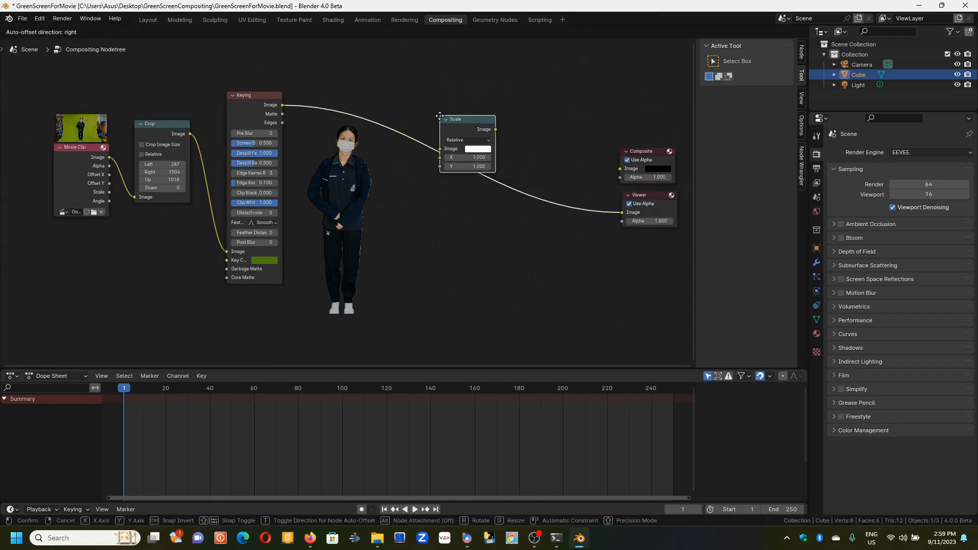
pyautogui.click(464, 142)
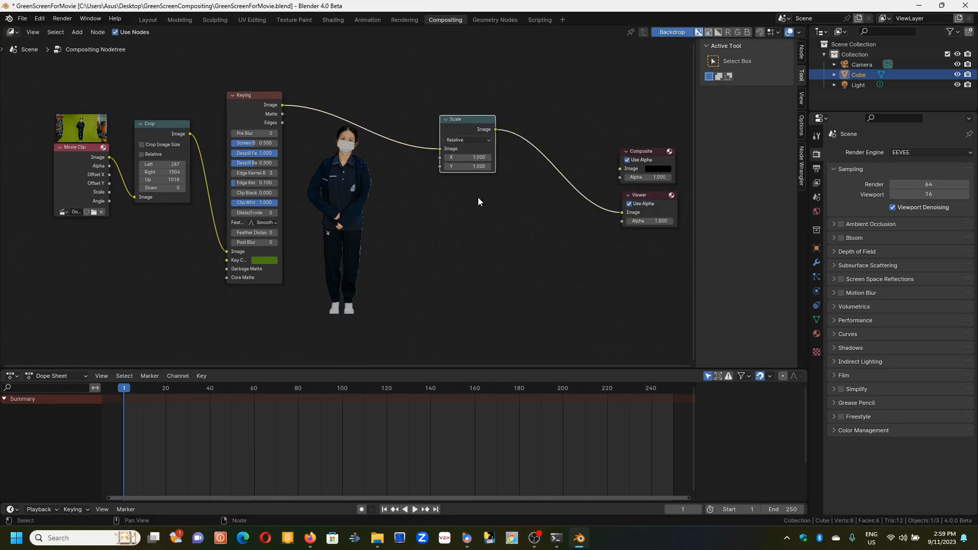
# Step: Set the Scale node's X and Y values to 0.9
pyautogui.moveTo(469, 166); pyautogui.dragTo(469, 157)
pyautogui.press('BackSpace')
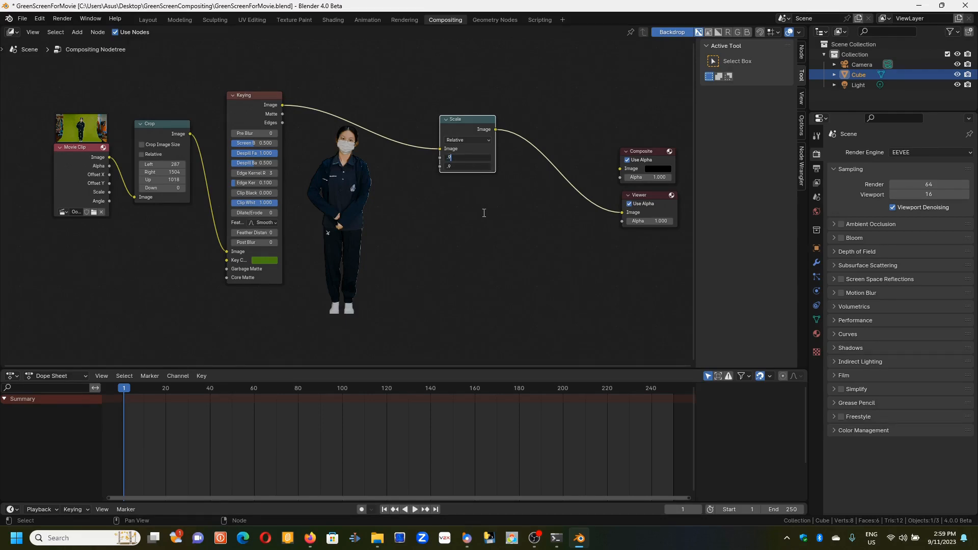
pyautogui.write('.9')
pyautogui.press('Return')
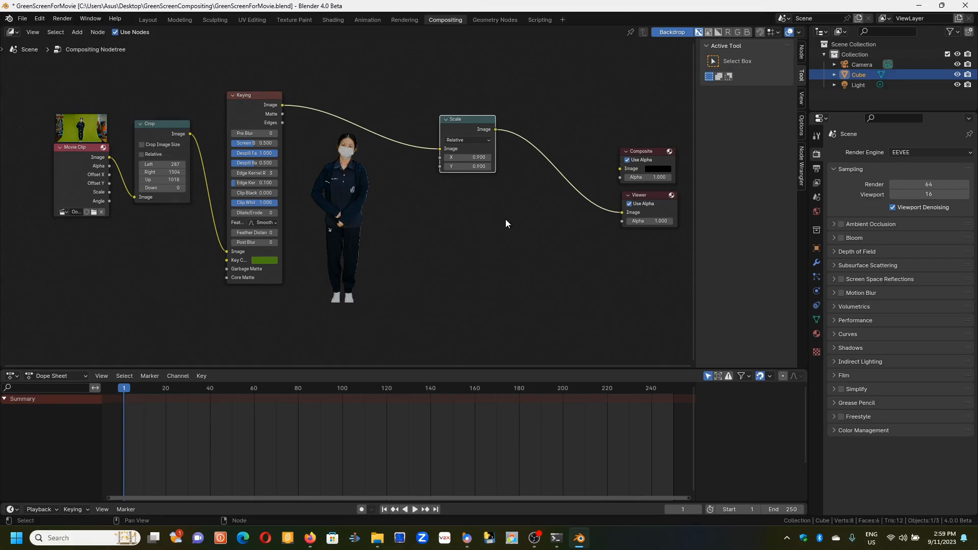
# Step: Connect the Scale node's Image output to the Composite node as in the reference layout, and join both output links with a reroute point
pyautogui.click(378, 539)
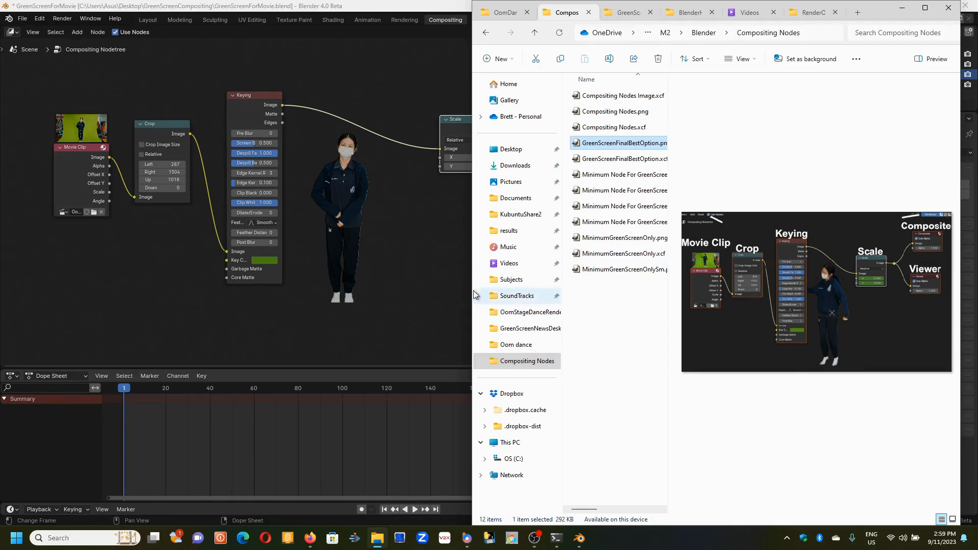
pyautogui.click(423, 257)
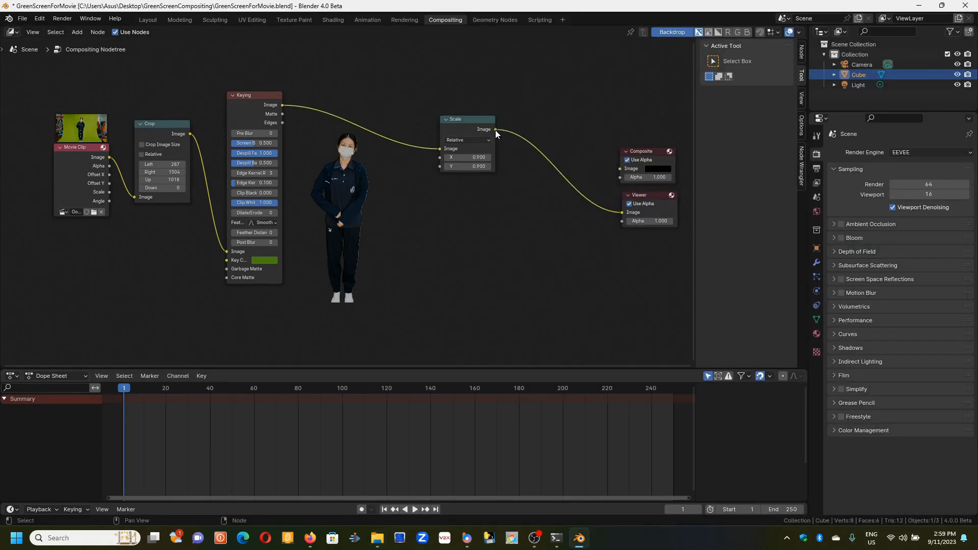
pyautogui.moveTo(495, 130); pyautogui.dragTo(622, 175)
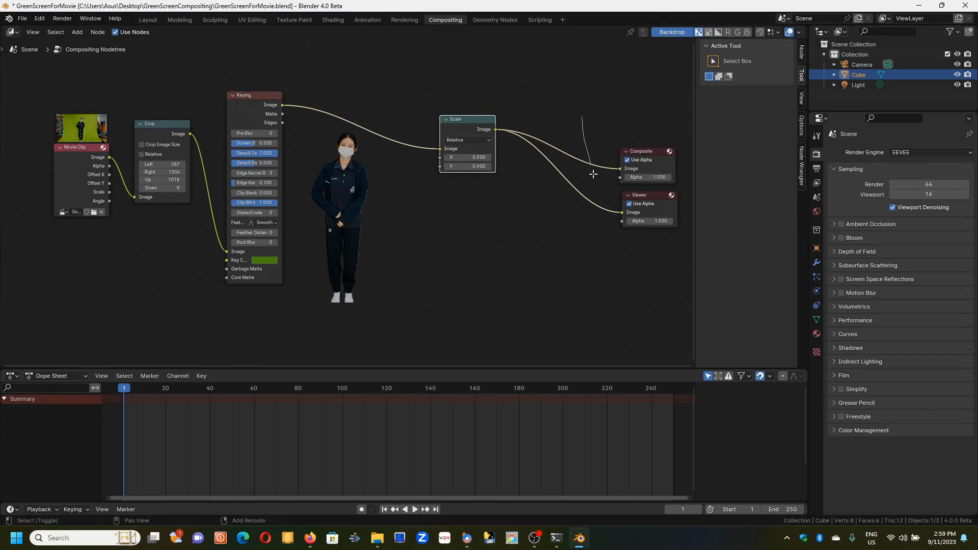
pyautogui.keyDown('shift'); pyautogui.moveTo(589, 170); pyautogui.dragTo(584, 234, button='right'); pyautogui.keyUp('shift')
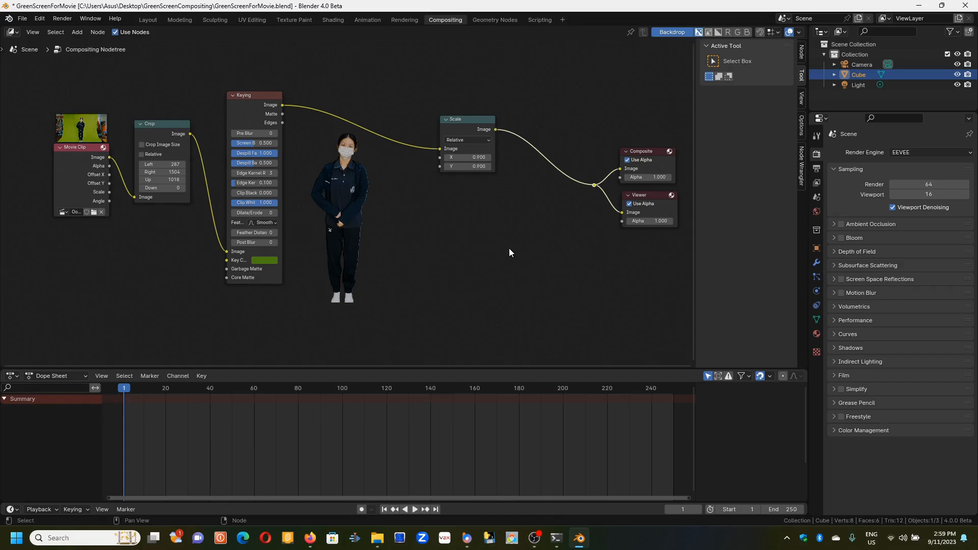
pyautogui.moveTo(462, 118); pyautogui.dragTo(449, 108)
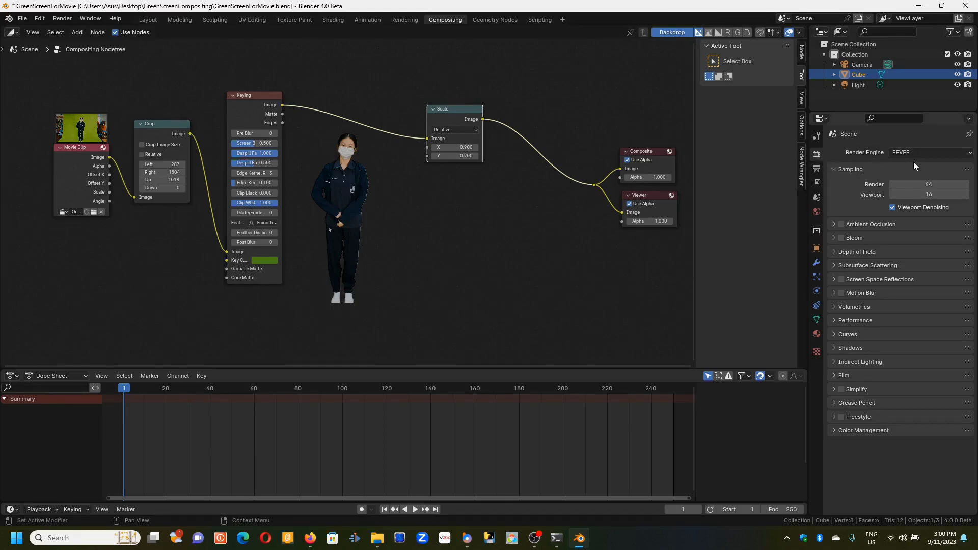
# Step: For the render output path, create a folder named Render inside the Desktop's GreenScreenCompositing folder and open it
pyautogui.click(816, 168)
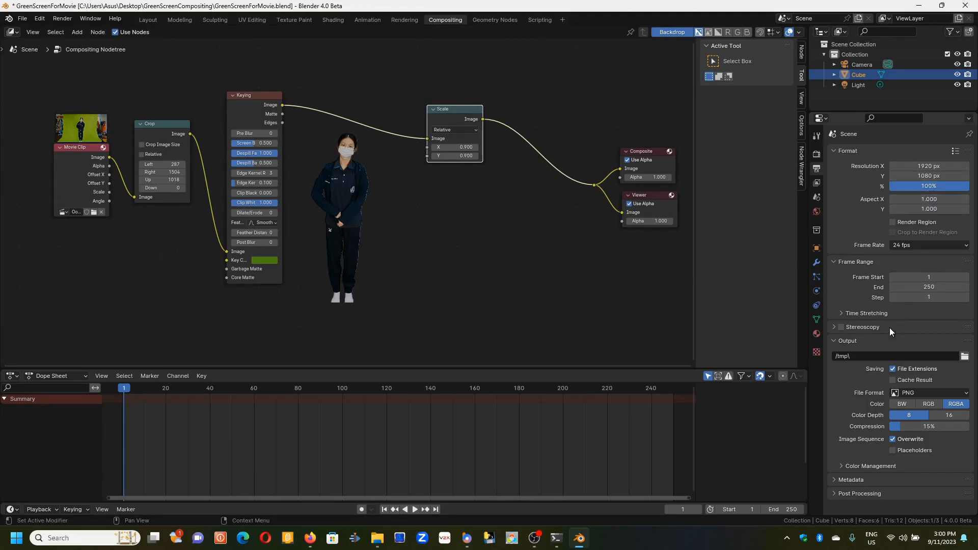
pyautogui.click(966, 357)
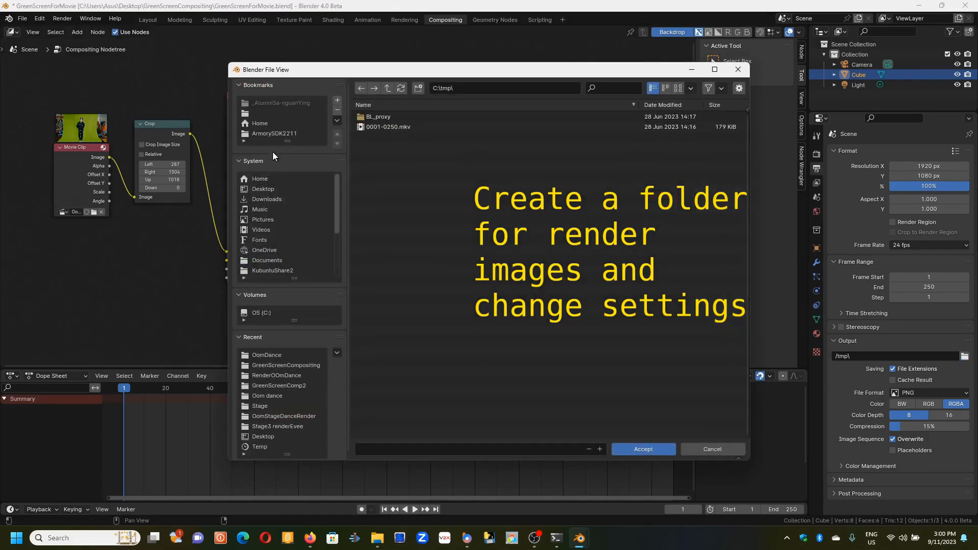
pyautogui.click(280, 190)
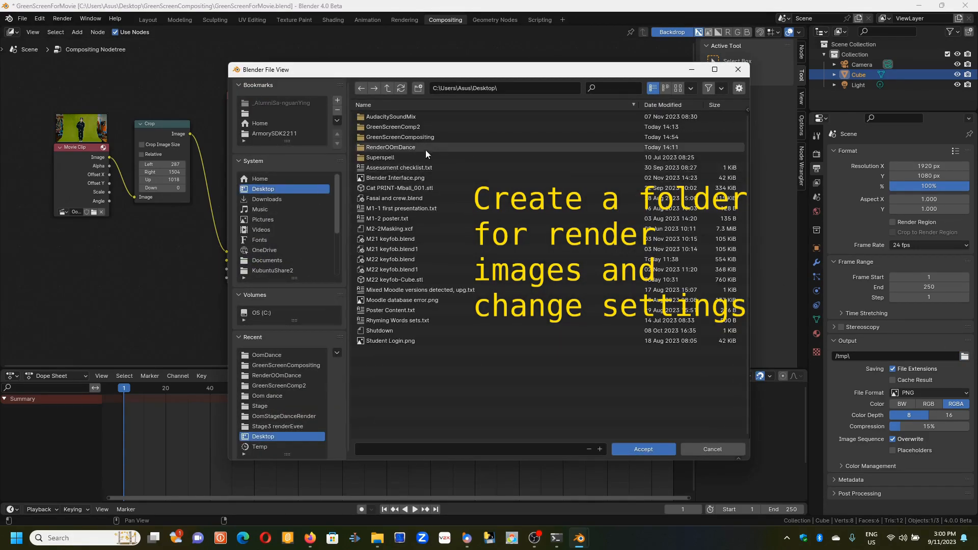
pyautogui.doubleClick(398, 136)
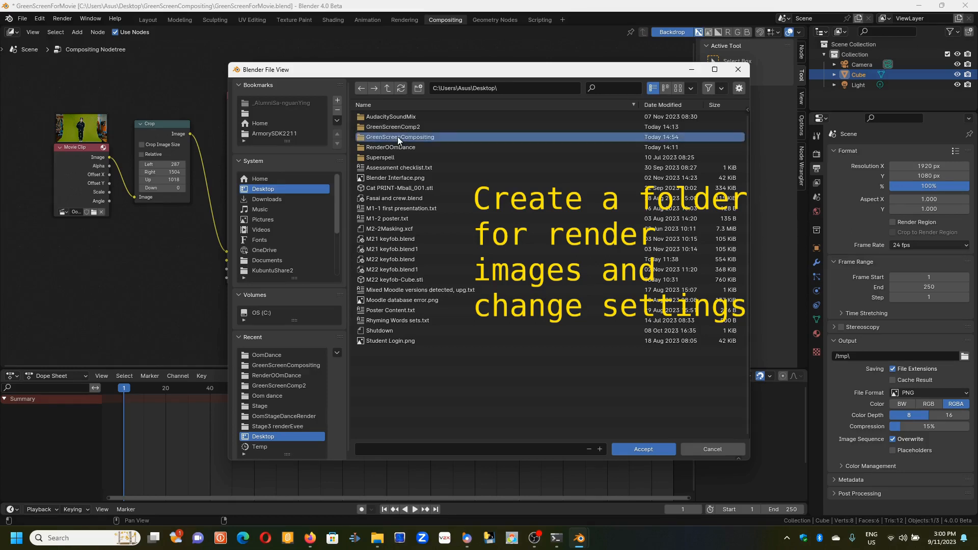
pyautogui.click(418, 89)
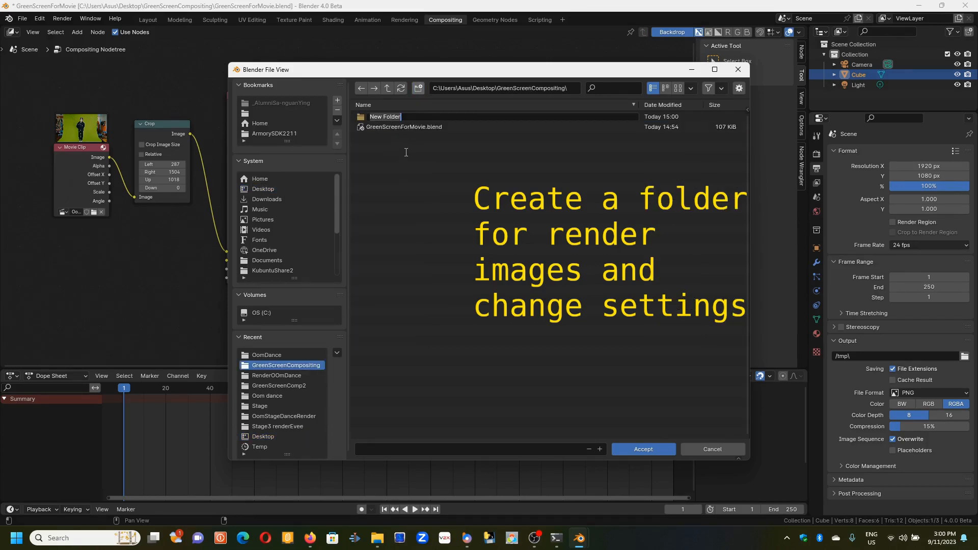
pyautogui.write('Render')
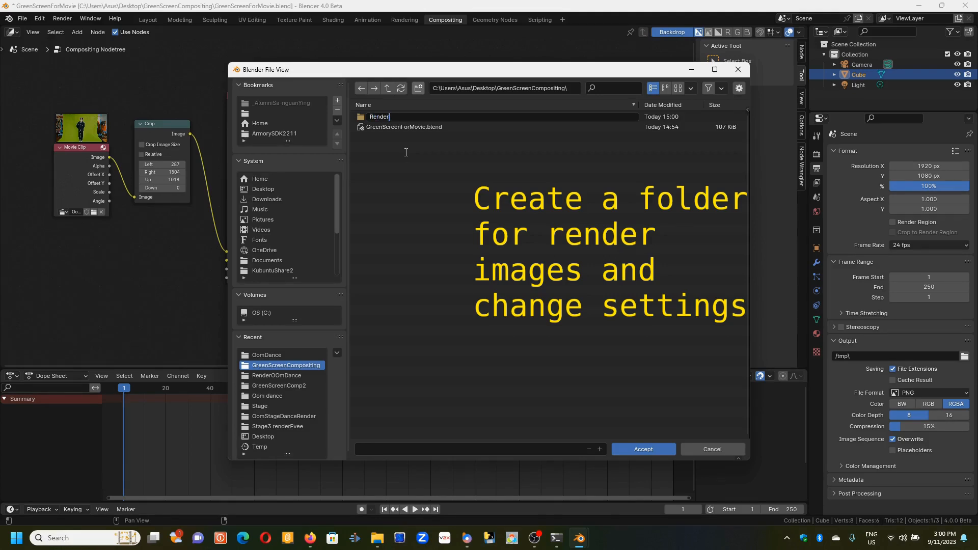
pyautogui.press('Return')
pyautogui.doubleClick(362, 116)
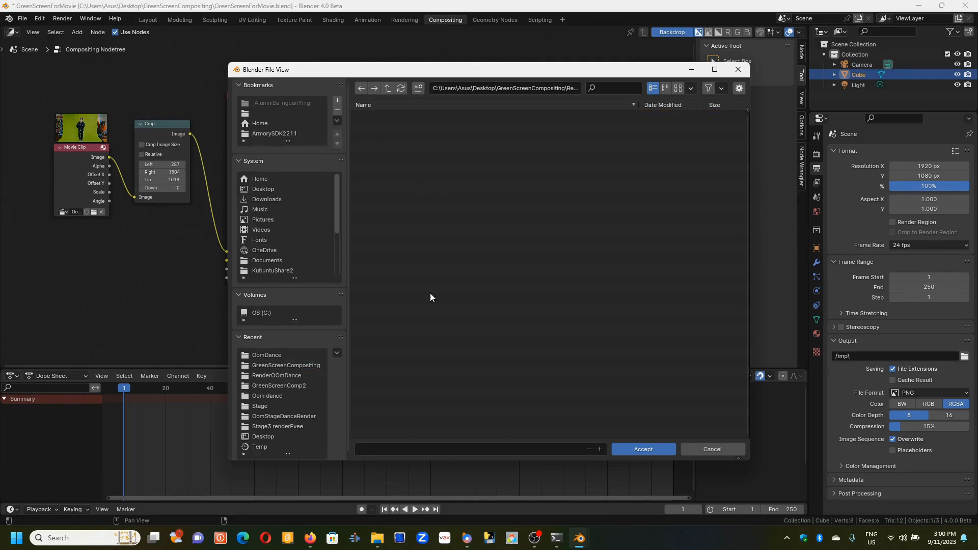
# Step: Name the render output GreenScreenBestOption and accept the new output path
pyautogui.click(382, 449)
pyautogui.write('GreenScreenBestOption')
pyautogui.click(646, 450)
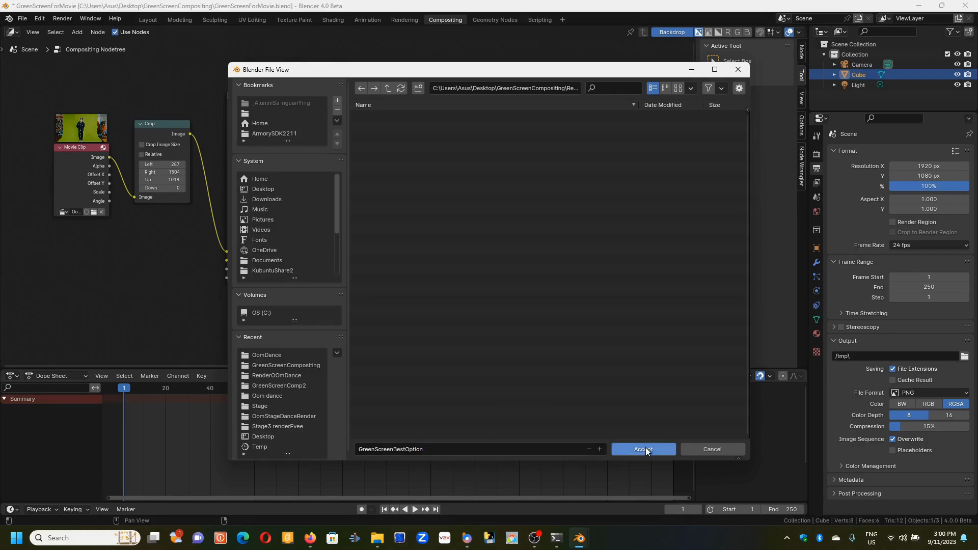
pyautogui.click(646, 448)
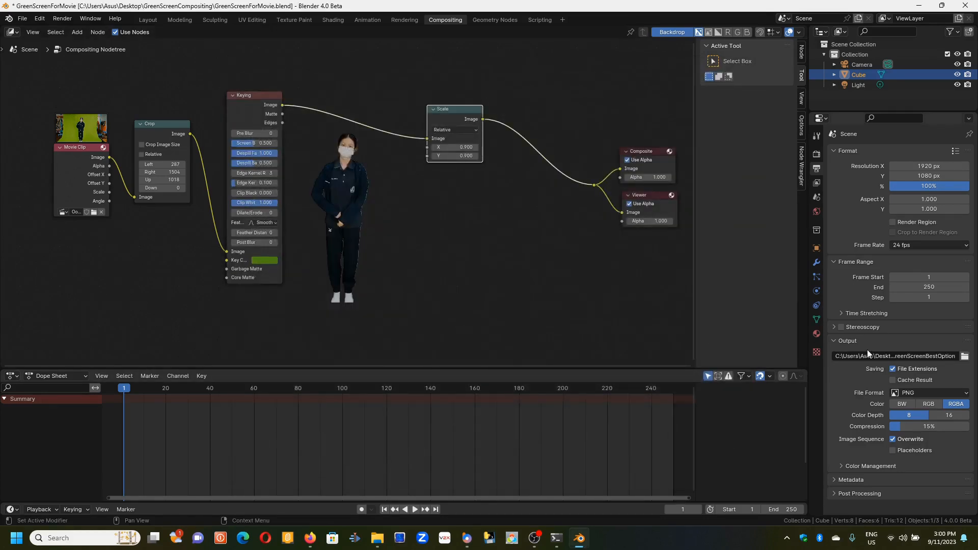
# Step: Choose PNG as the render output's file format and render a still image to check the keyed figure's edges
pyautogui.click(933, 393)
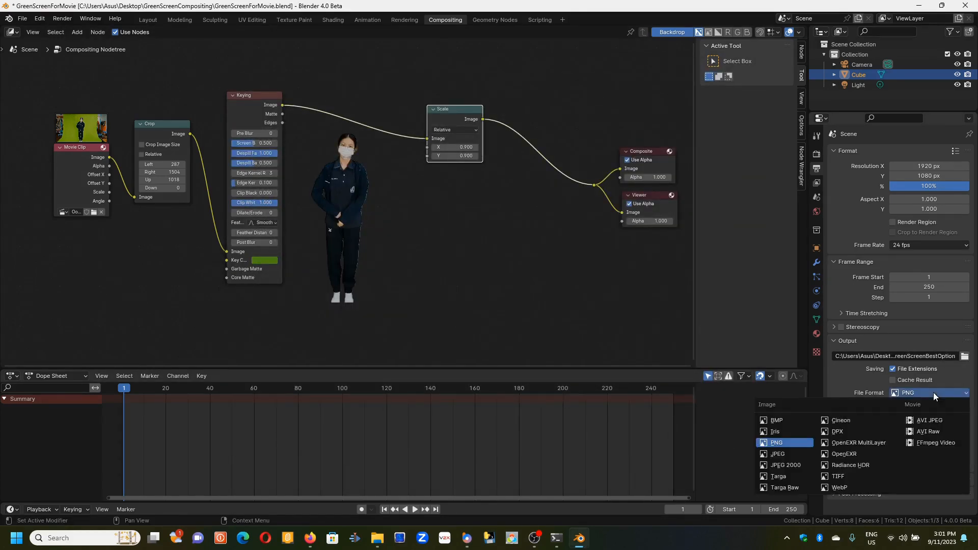
pyautogui.click(789, 440)
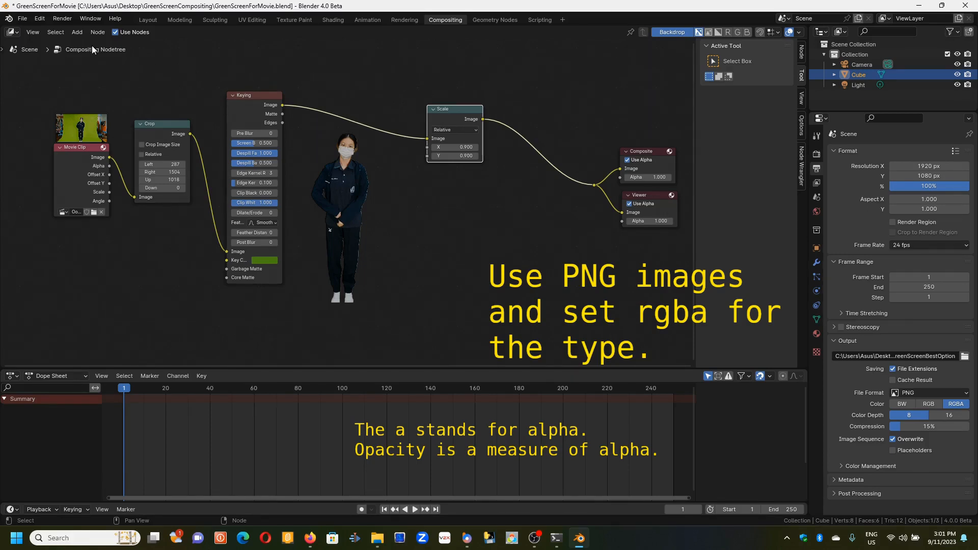
pyautogui.click(60, 17)
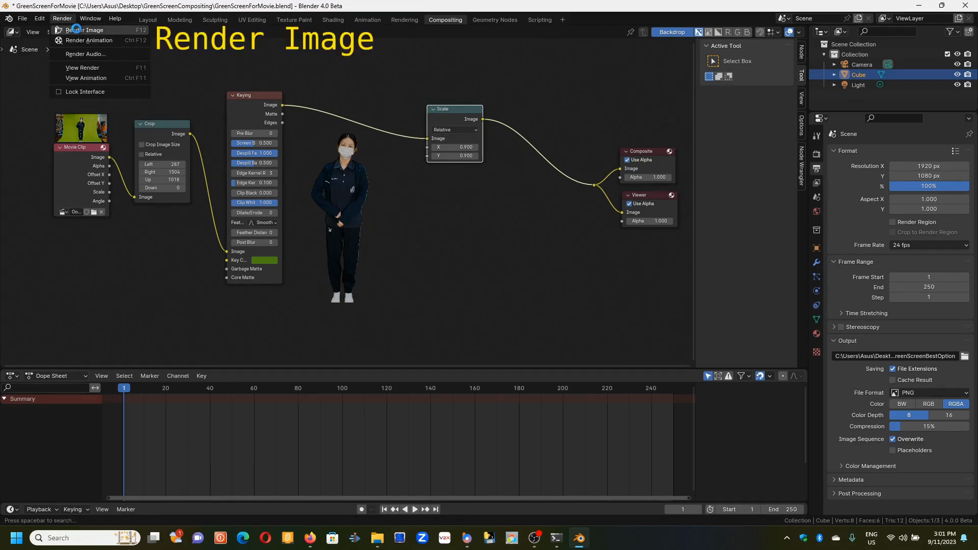
pyautogui.click(76, 30)
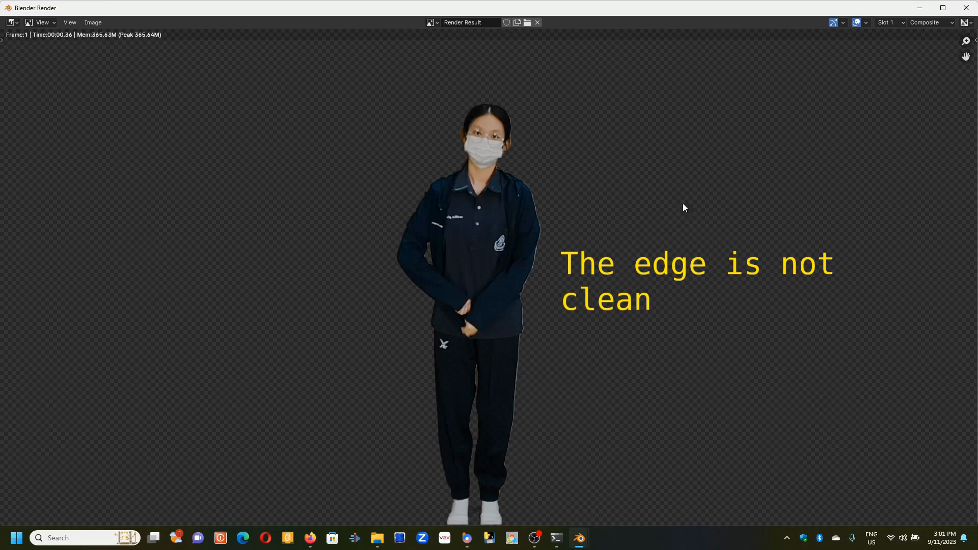
pyautogui.click(966, 7)
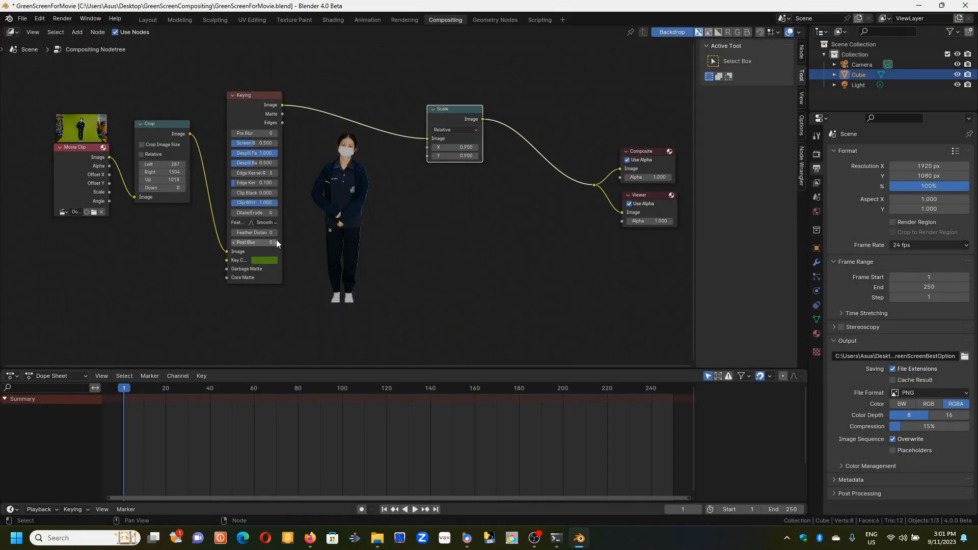
# Step: Set the Keying node's Feather Distance to -6 to remove the shadow around the figure's edge
pyautogui.scroll(3, 276, 240)
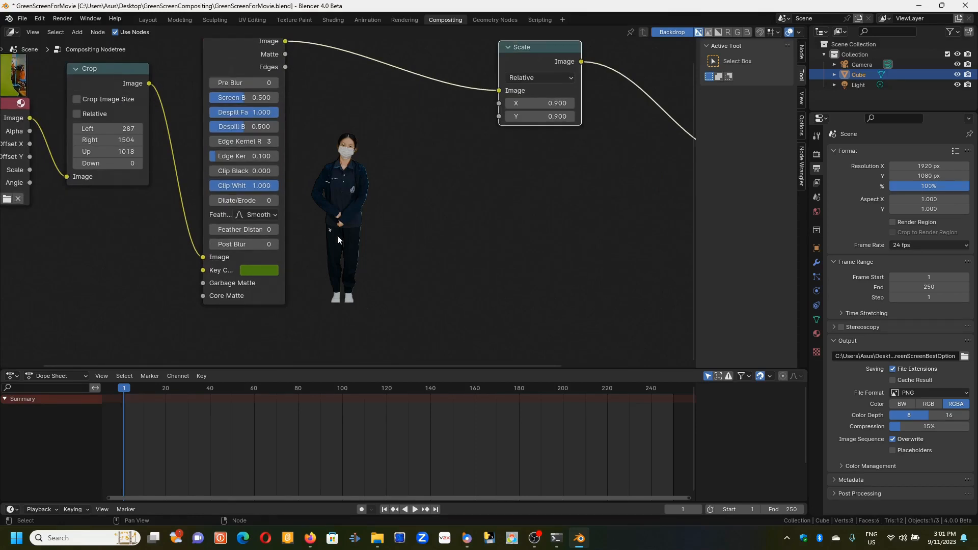
pyautogui.hotkey('alt', 'v')
pyautogui.hotkey('alt', 'v')
pyautogui.hotkey('alt', 'v')
pyautogui.hotkey('alt', 'v')
pyautogui.hotkey('alt', 'v')
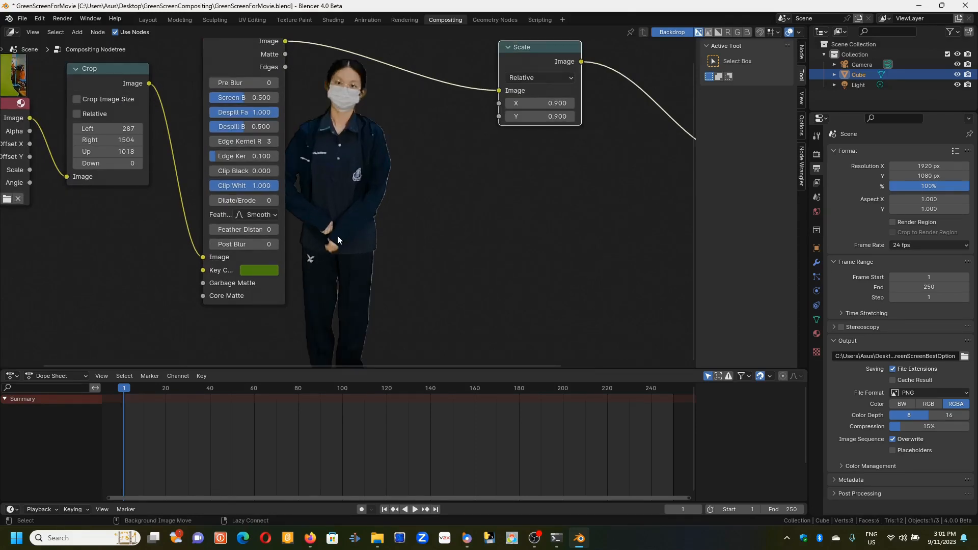
pyautogui.hotkey('alt', 'v')
pyautogui.hotkey('alt', 'v')
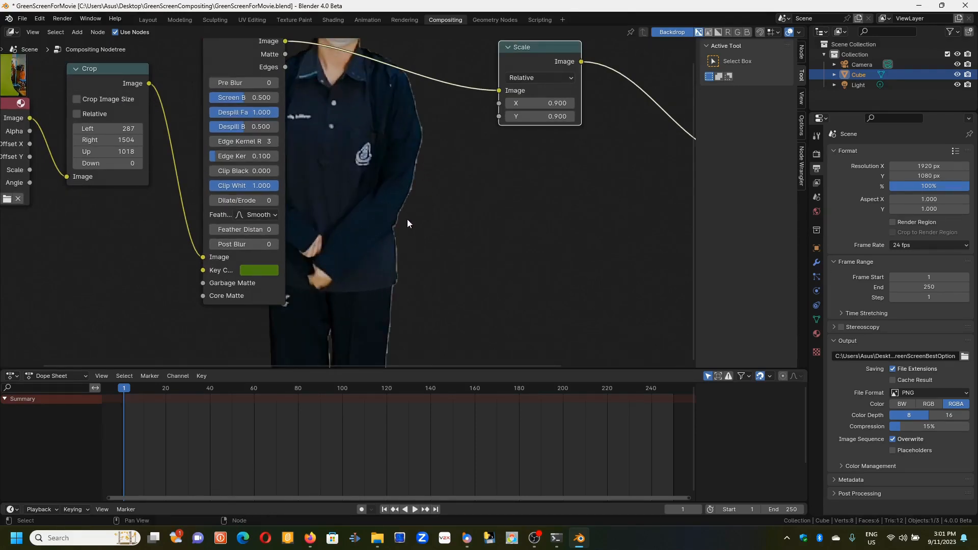
pyautogui.click(213, 230)
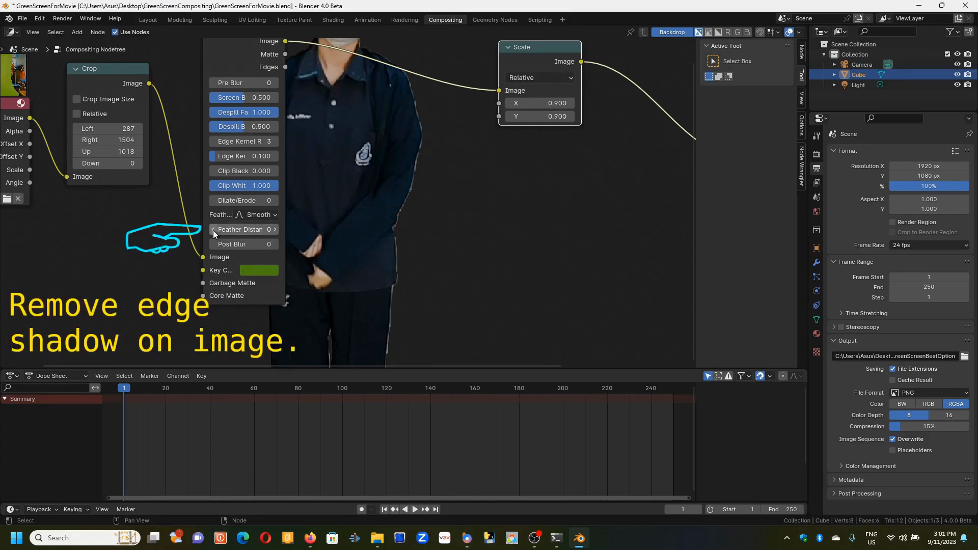
pyautogui.click(213, 230)
pyautogui.click(213, 231)
pyautogui.click(213, 230)
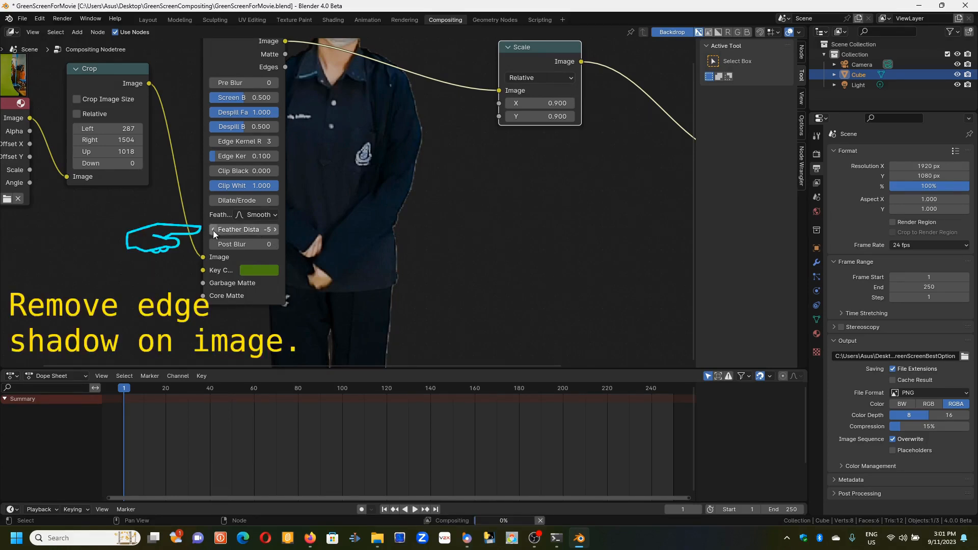
pyautogui.click(213, 230)
pyautogui.click(213, 230)
pyautogui.click(214, 230)
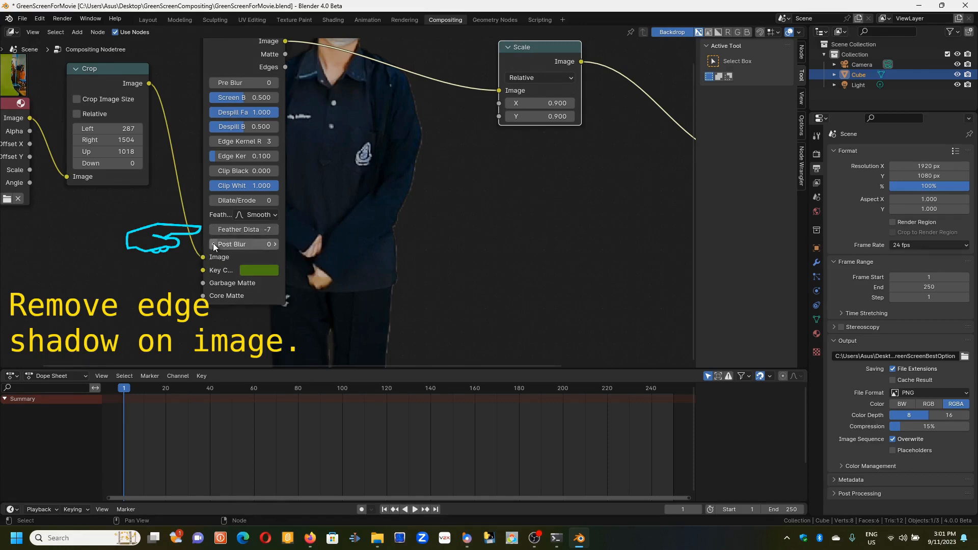
pyautogui.click(276, 229)
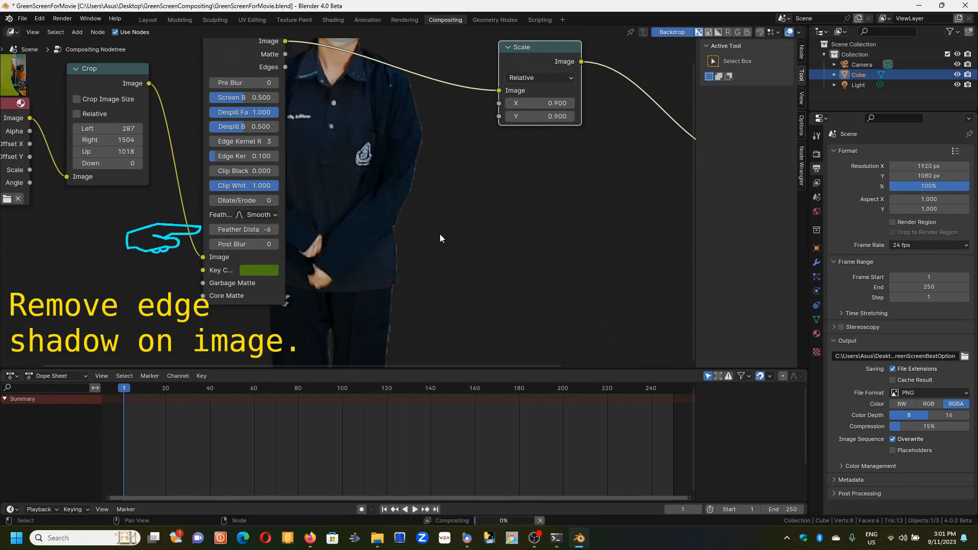
# Step: Examine the whole keyed figure in the backdrop together with the complete node tree
pyautogui.scroll(-1, 432, 242)
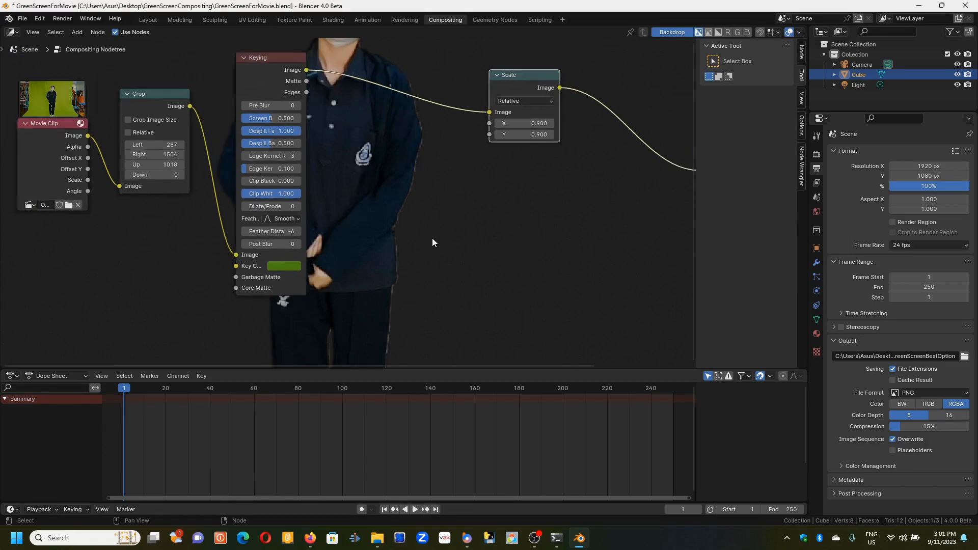
pyautogui.press('v')
pyautogui.press('v')
pyautogui.press('v')
pyautogui.press('v')
pyautogui.press('v')
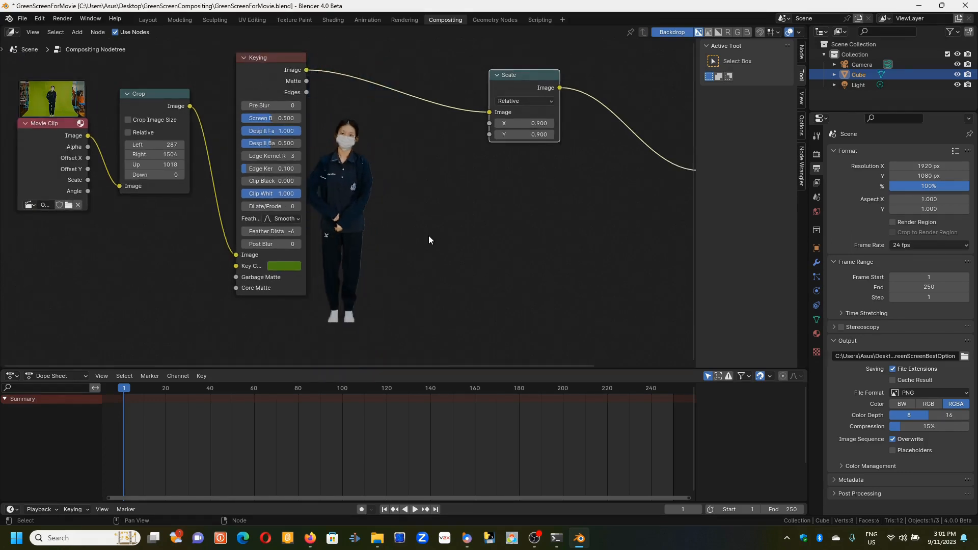
pyautogui.scroll(-1, 405, 240)
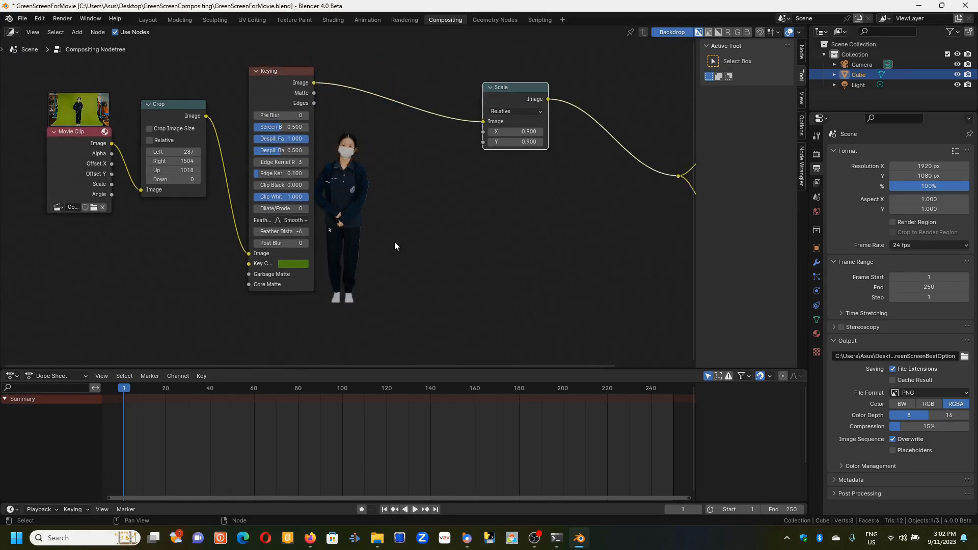
pyautogui.scroll(2, 405, 245)
pyautogui.scroll(-2, 360, 200)
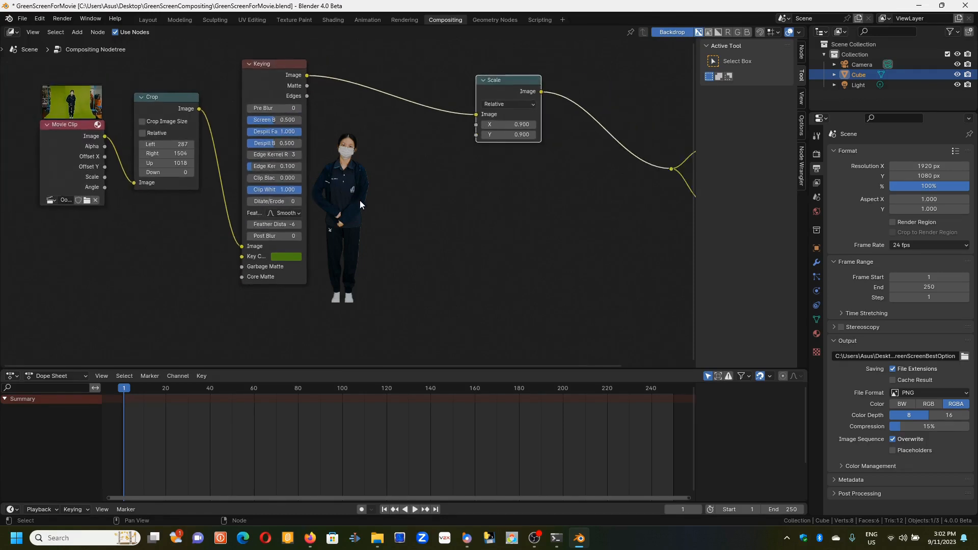
pyautogui.moveTo(556, 217); pyautogui.dragTo(518, 220, button='middle')
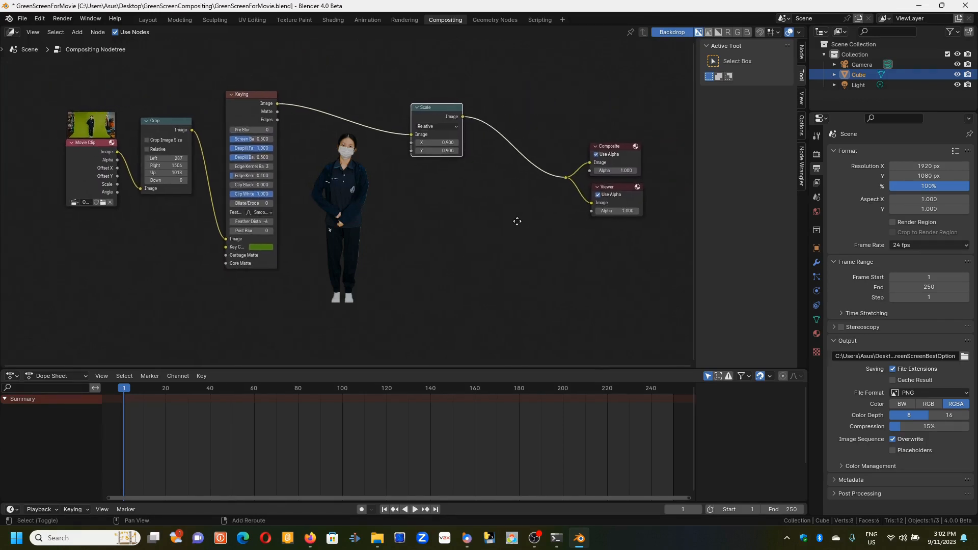
# Step: Render the animation, and look through the output image sequence in the Render folder in File Explorer
pyautogui.click(63, 18)
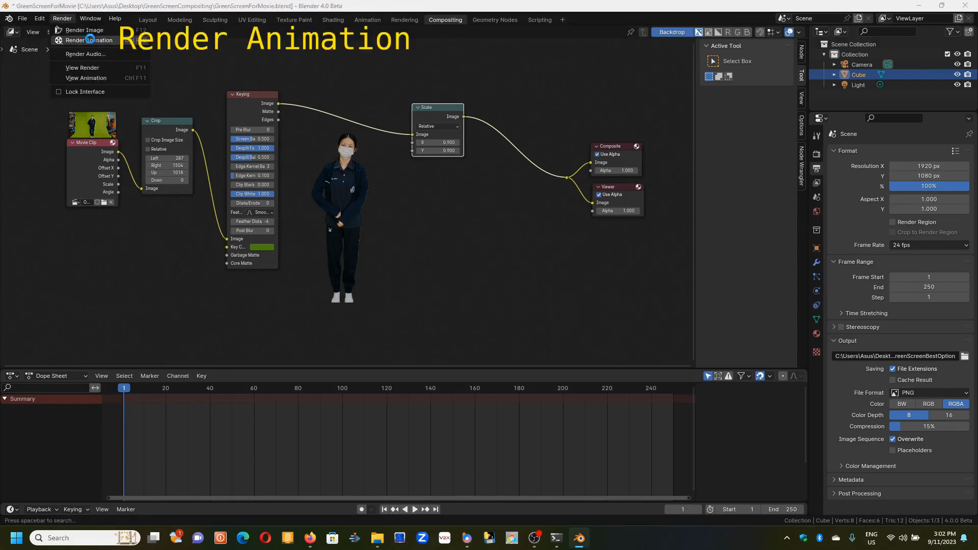
pyautogui.click(84, 41)
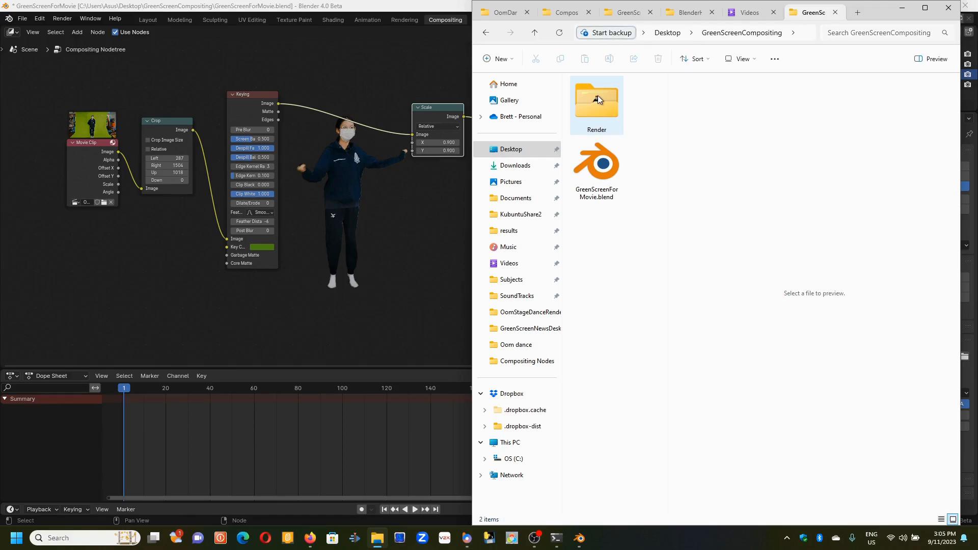
pyautogui.doubleClick(598, 96)
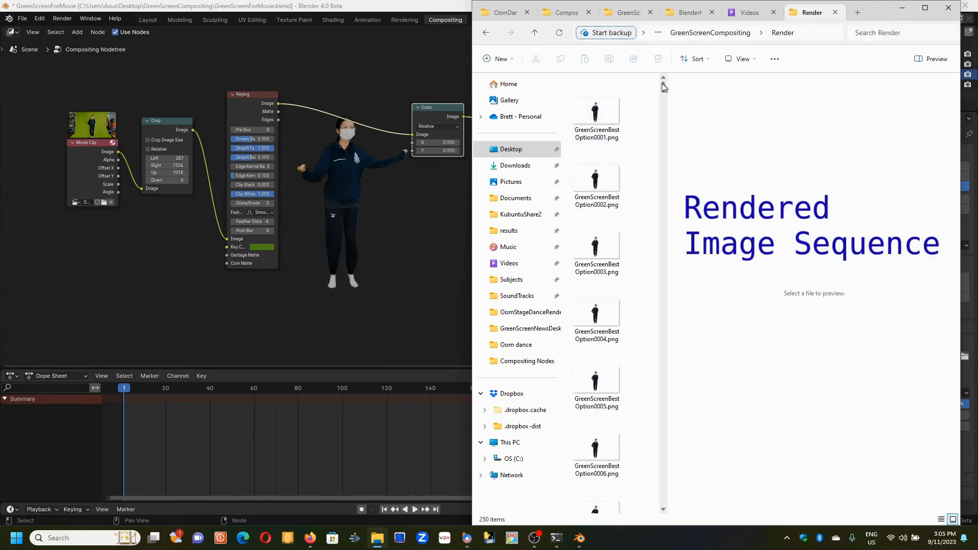
pyautogui.moveTo(662, 84); pyautogui.dragTo(668, 191)
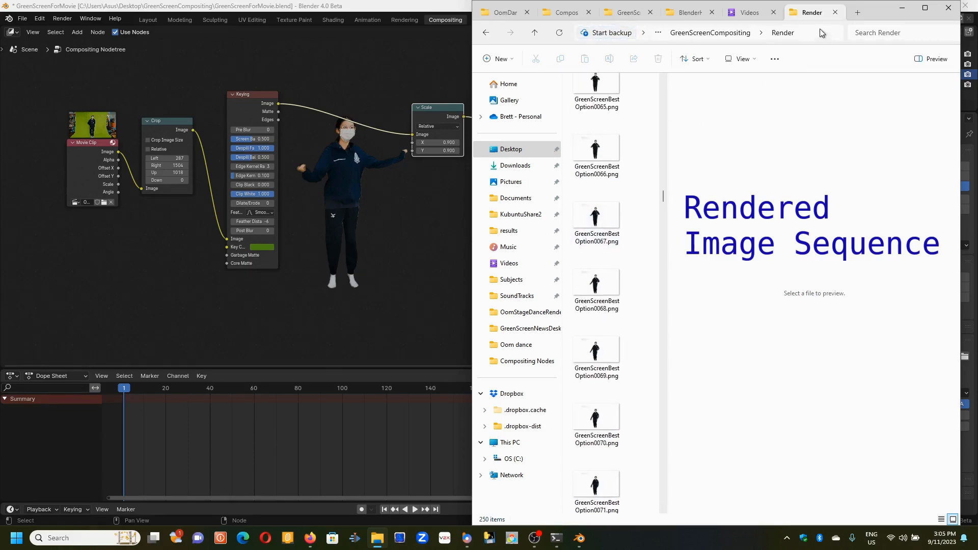
pyautogui.click(386, 65)
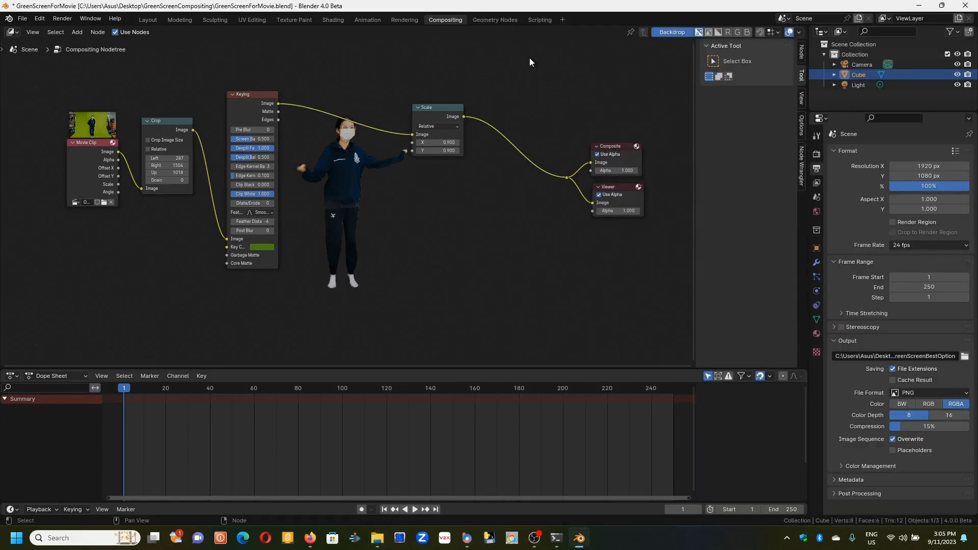